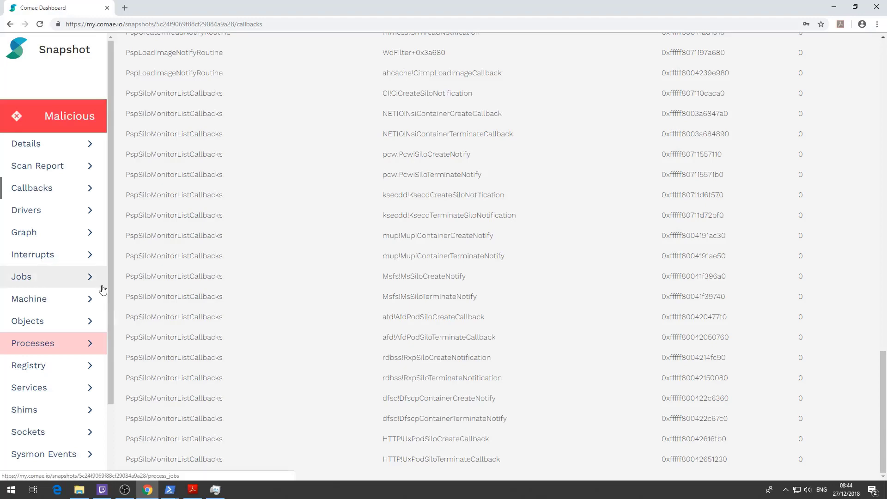
# Browse the snapshot's loaded drivers and its process list with paths and command lines
pyautogui.click(49, 218)
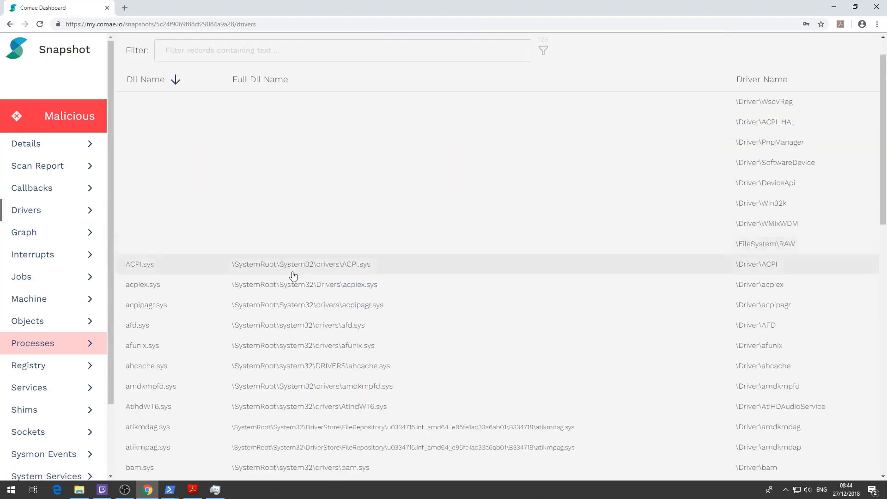
pyautogui.scroll(-10, 284, 263)
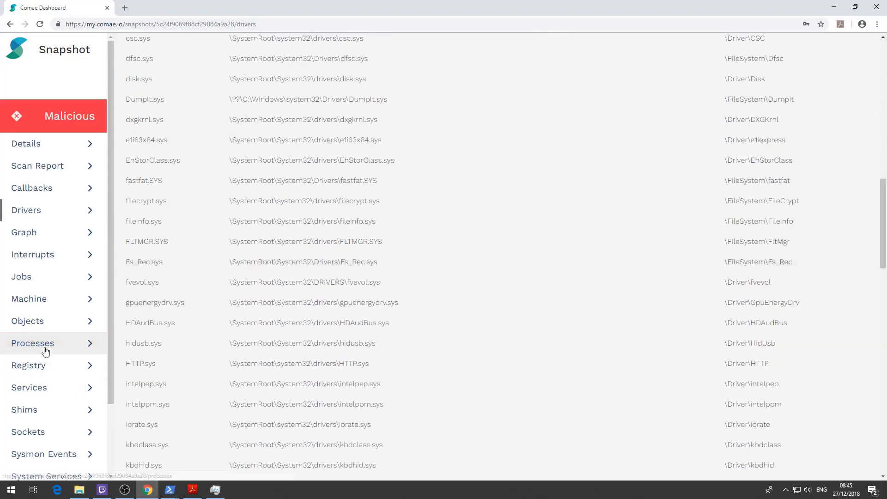
pyautogui.click(21, 347)
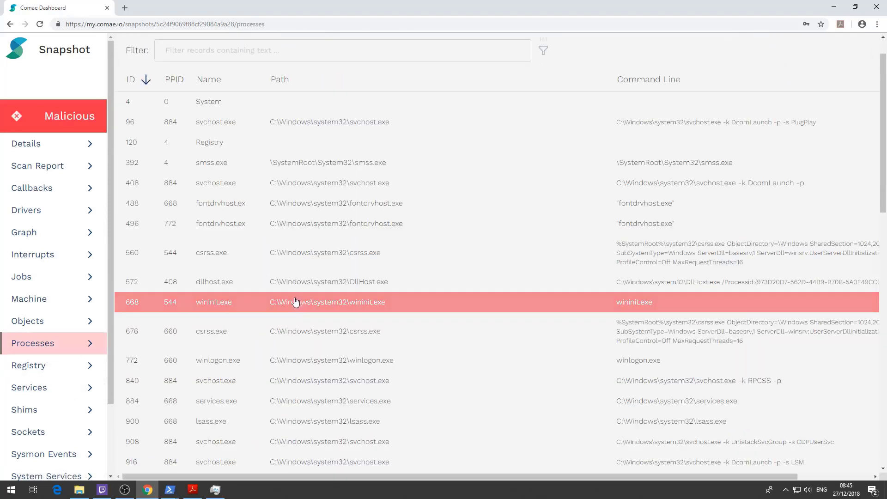
pyautogui.scroll(-10, 296, 300)
pyautogui.scroll(-7, 267, 294)
pyautogui.scroll(-2, 85, 428)
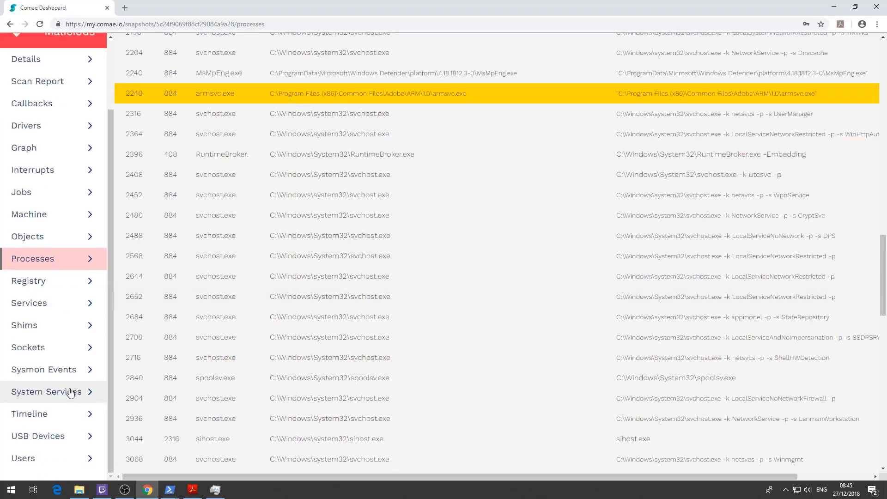
# View the details of the svchost.exe (2708) process and return to the main dashboard
pyautogui.click(233, 342)
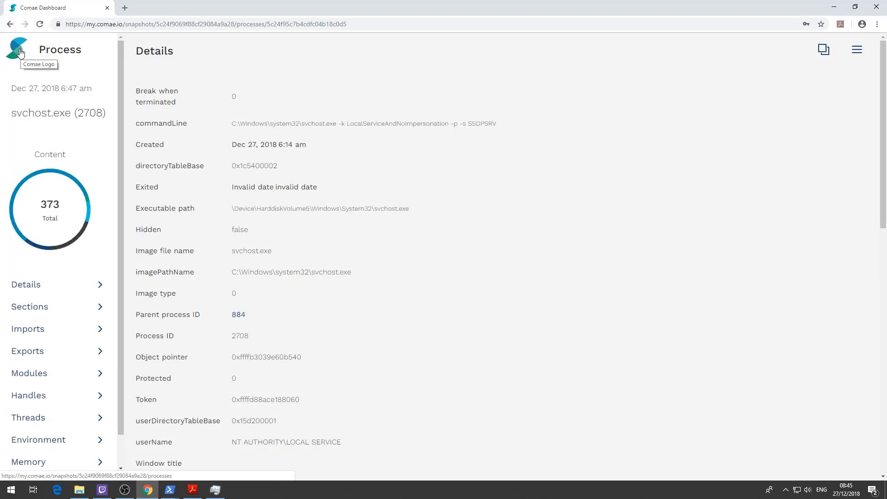
pyautogui.click(20, 52)
pyautogui.click(20, 52)
pyautogui.click(20, 52)
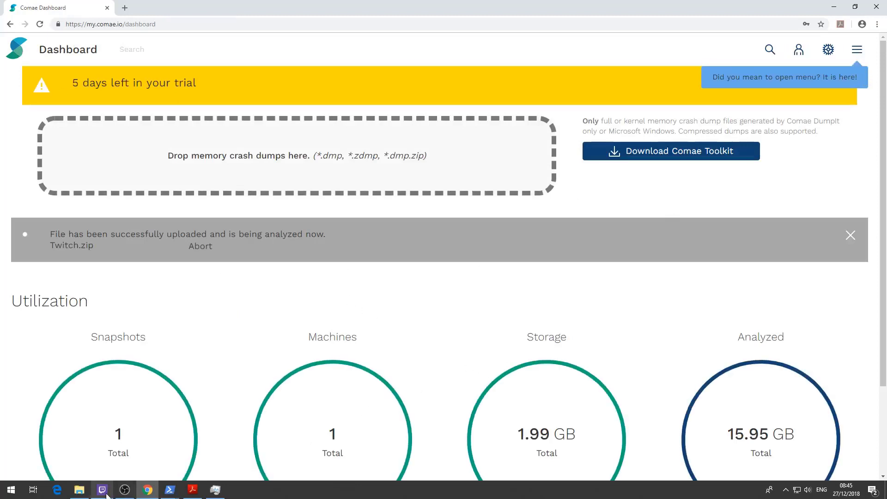
# Switch to the PDF presentation, look over the slides around New Features, and return to the browser dashboard
pyautogui.click(192, 491)
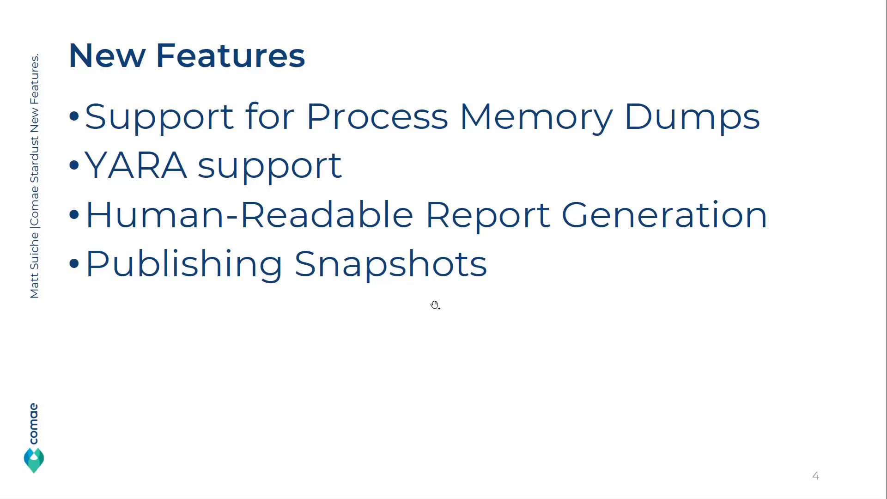
pyautogui.press('Left')
pyautogui.scroll(2, 435, 305)
pyautogui.scroll(-4, 435, 305)
pyautogui.scroll(1, 435, 306)
pyautogui.hotkey('alt', 'Tab')
# Open the Windows 10 snapshot from the snapshots list and examine its process graph through to the chrome.exe child processes
pyautogui.click(121, 383)
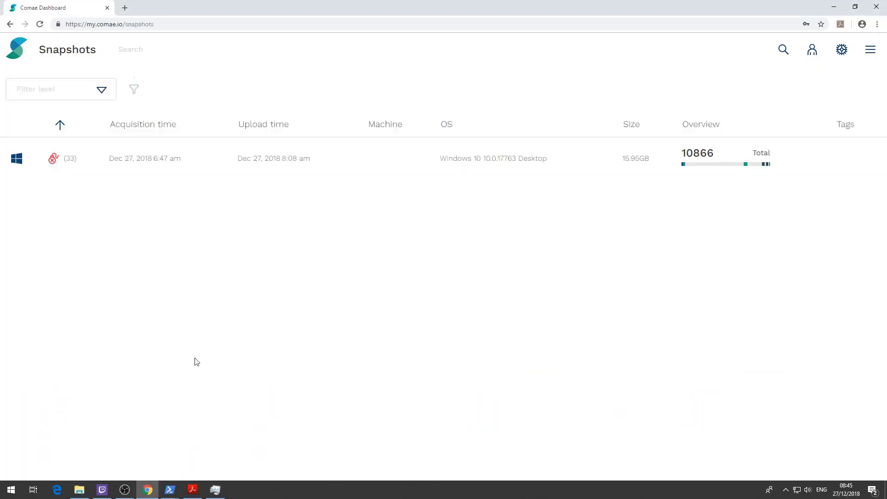
pyautogui.click(233, 180)
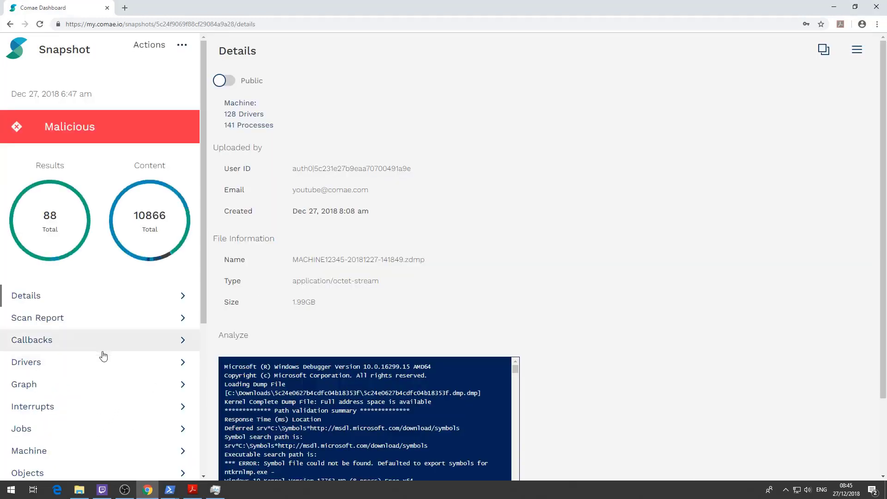
pyautogui.scroll(-4, 103, 355)
pyautogui.click(73, 202)
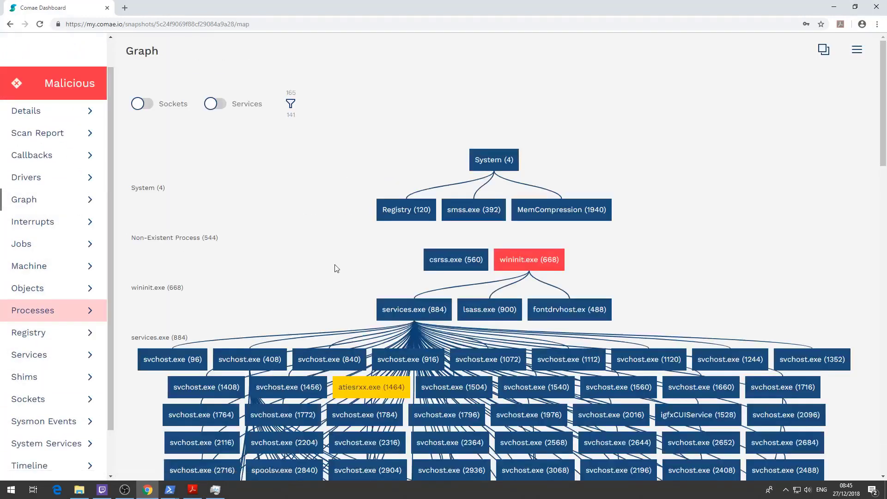
pyautogui.scroll(-10, 407, 272)
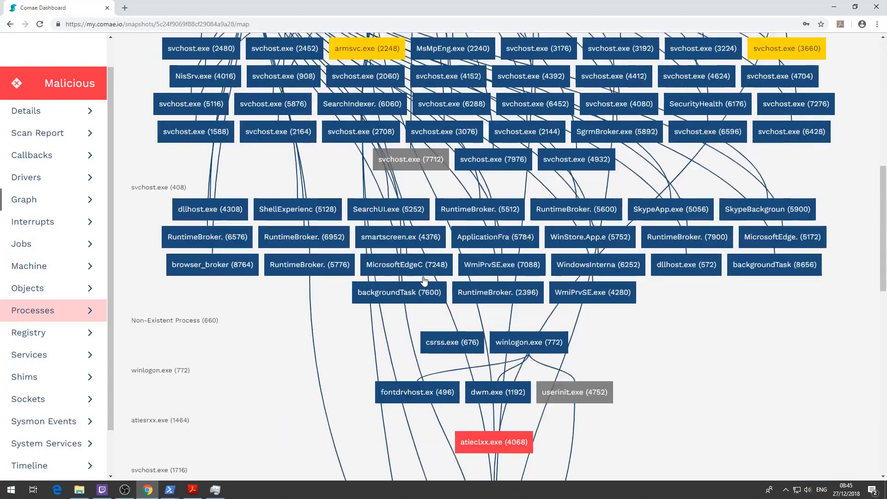
pyautogui.scroll(-8, 424, 279)
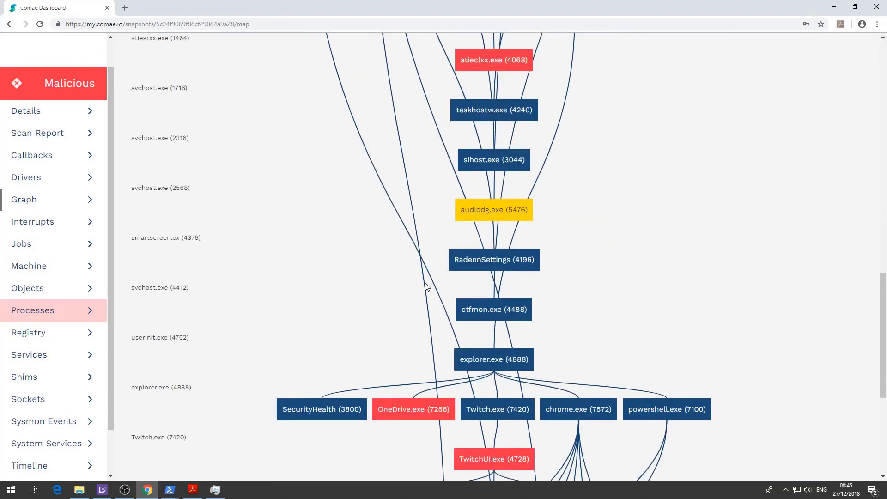
pyautogui.scroll(-4, 426, 287)
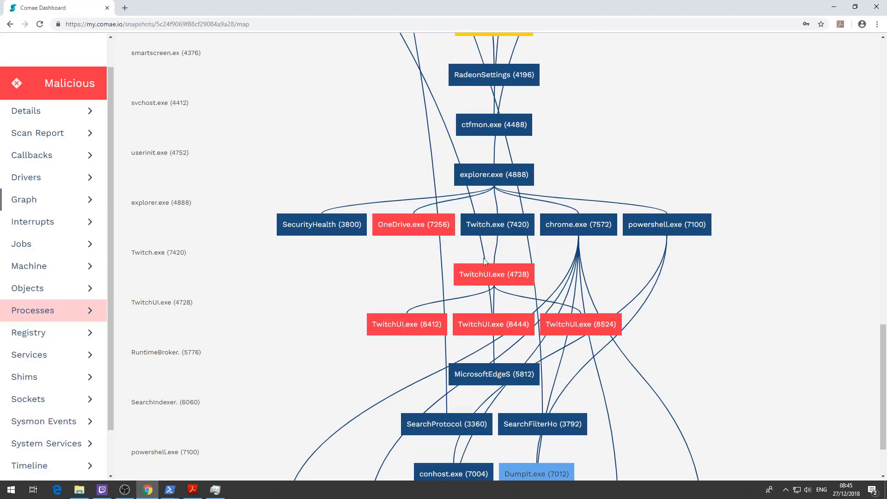
pyautogui.scroll(-2, 484, 262)
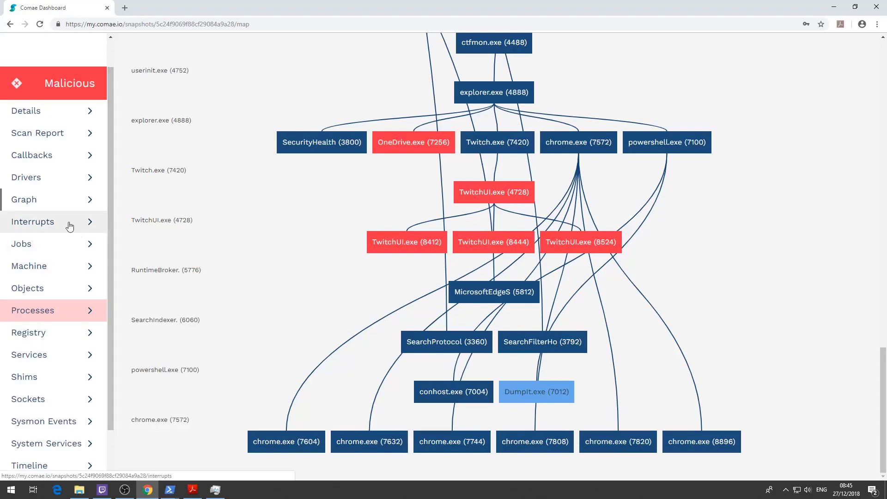
# Open the snapshot's scan report and review its summary of malicious and suspicious items
pyautogui.scroll(1, 69, 224)
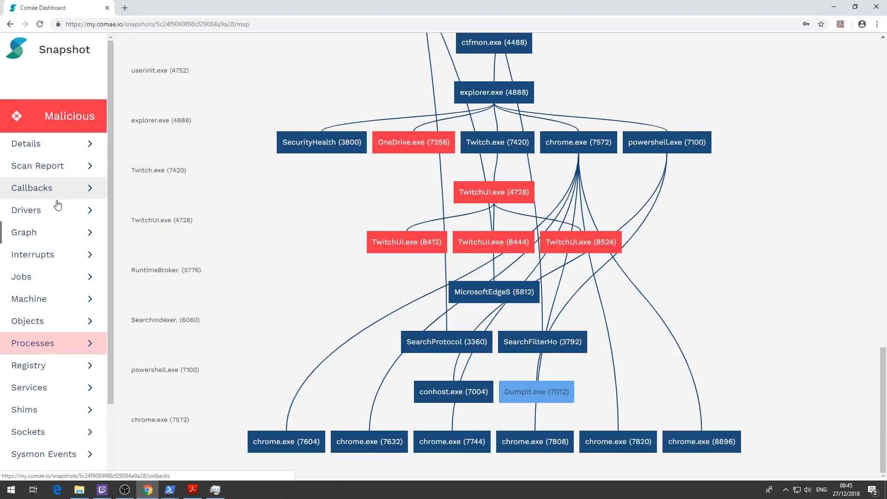
pyautogui.click(26, 165)
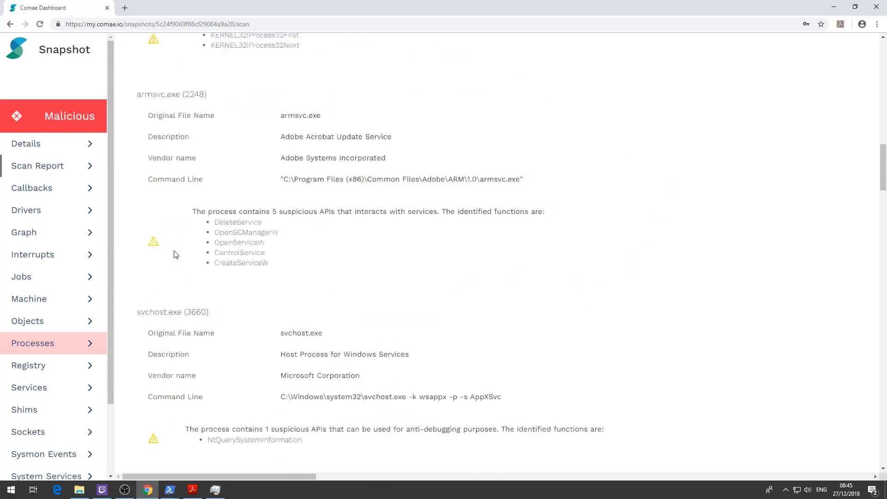
pyautogui.scroll(20, 174, 254)
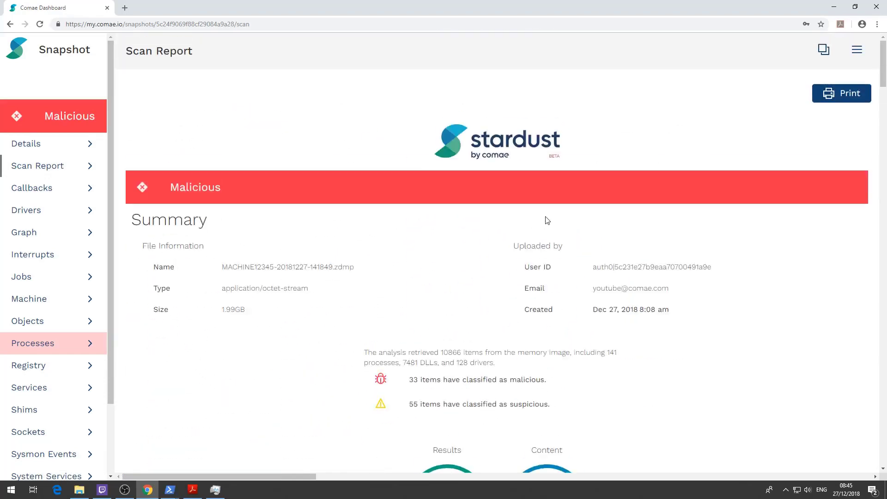
pyautogui.scroll(-6, 547, 219)
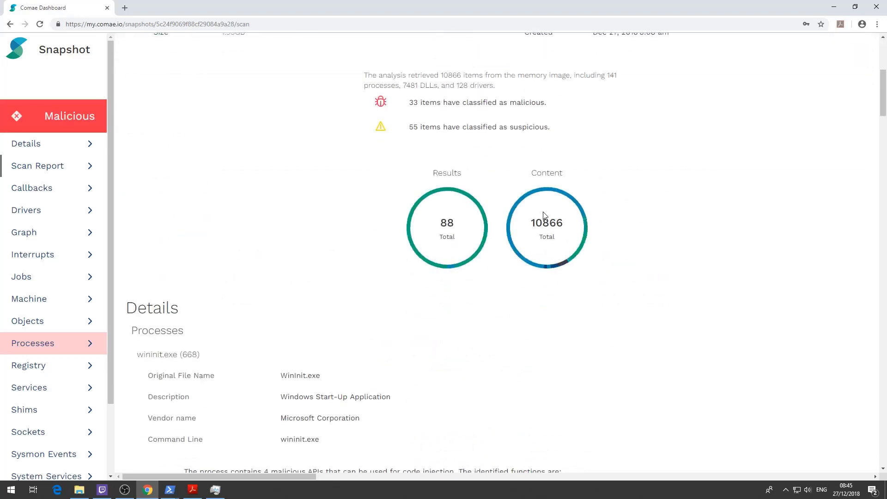
pyautogui.scroll(6, 544, 215)
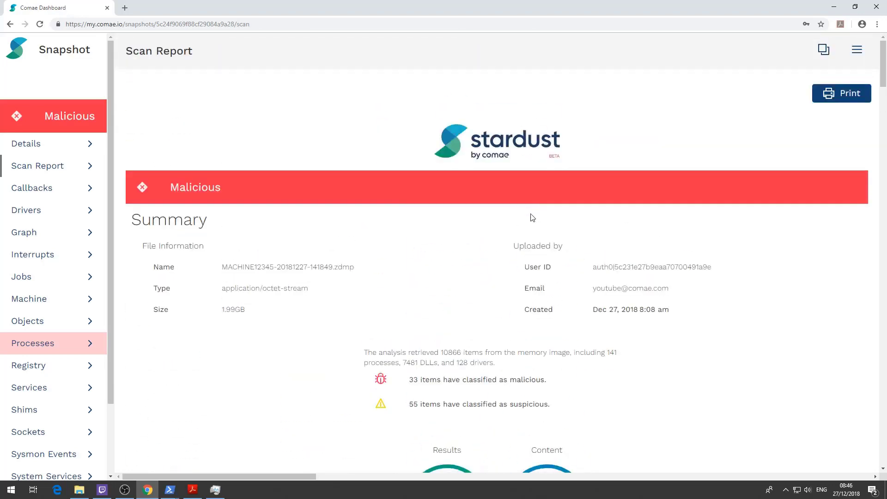
# Preview the scan report for printing without headers and footers at 80 scale, and cancel the print
pyautogui.click(833, 98)
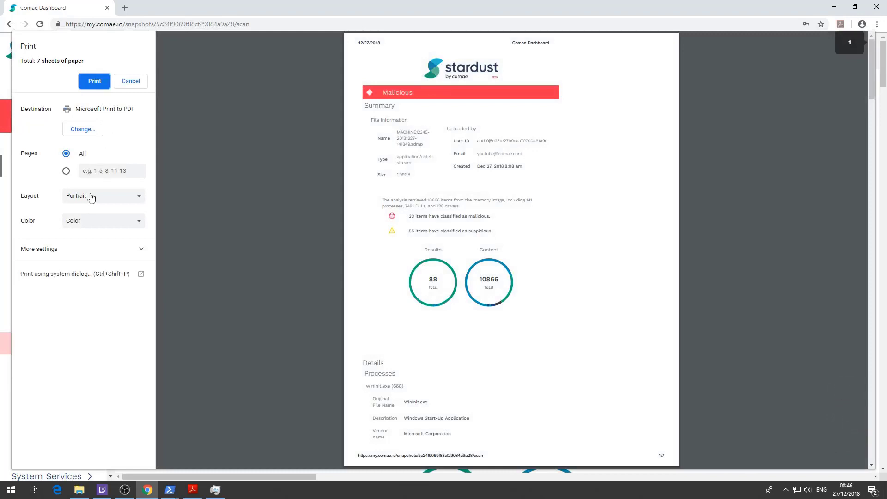
pyautogui.click(51, 249)
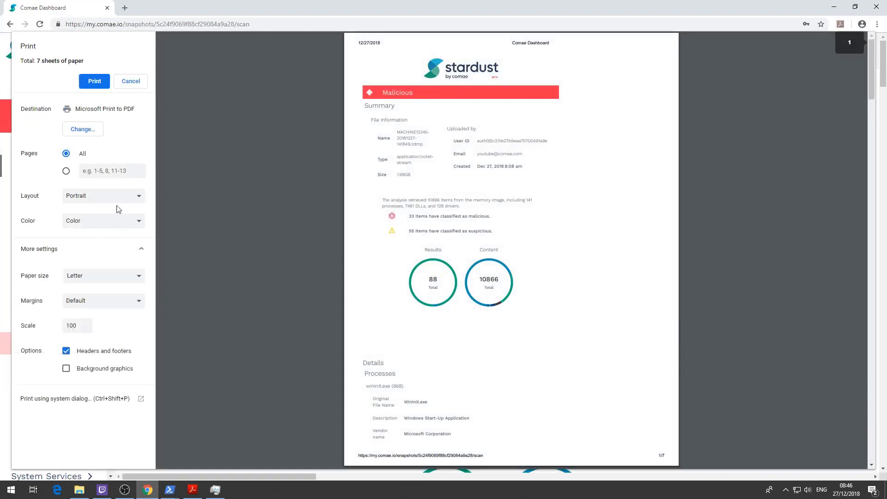
pyautogui.click(65, 351)
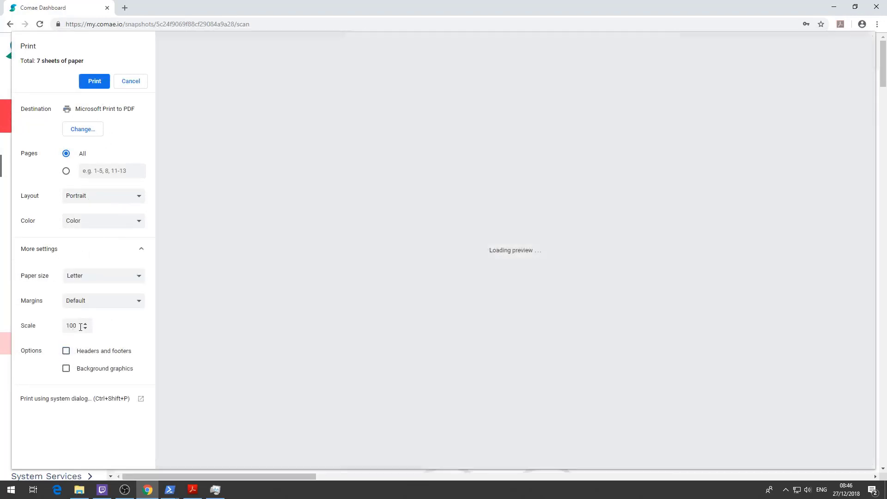
pyautogui.doubleClick(81, 327)
pyautogui.write('80')
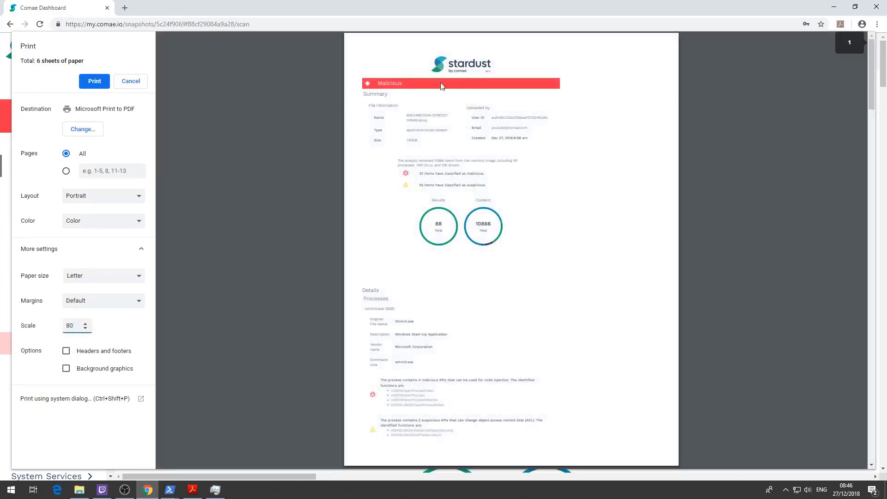
pyautogui.click(129, 196)
pyautogui.click(132, 197)
pyautogui.click(126, 83)
# Read the scan report's result charts and its findings for wininit.exe (668) and atiesrxx.exe (1464)
pyautogui.scroll(-6, 438, 223)
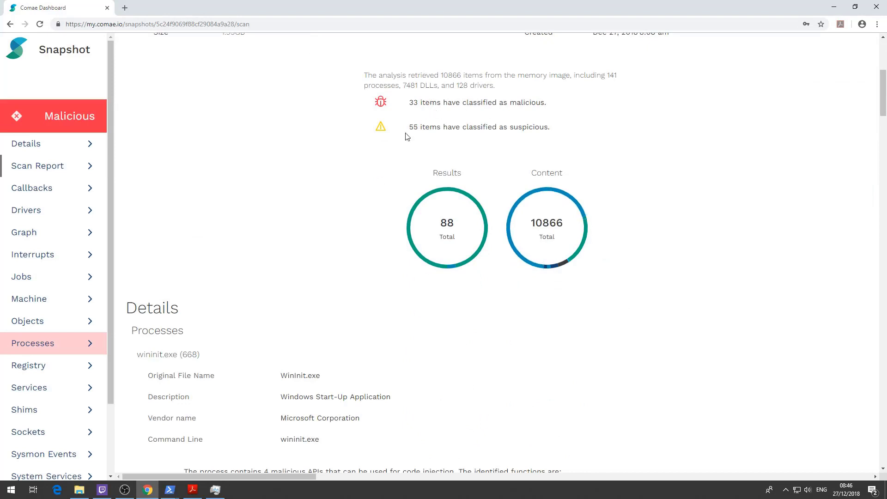
pyautogui.scroll(-4, 360, 220)
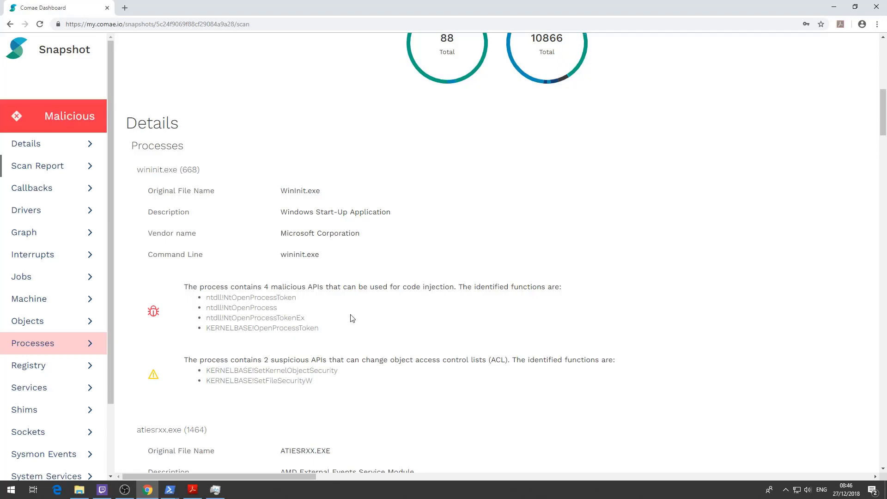
pyautogui.scroll(-5, 351, 318)
pyautogui.scroll(5, 355, 313)
pyautogui.scroll(-1, 391, 328)
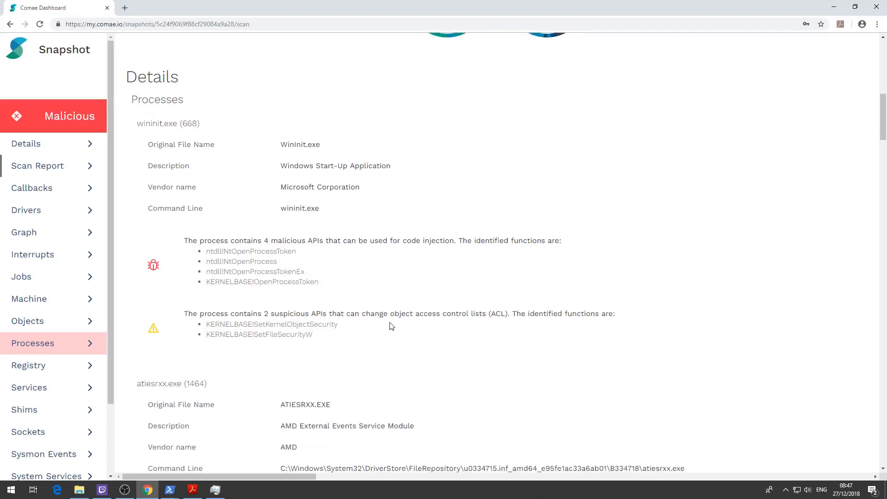
pyautogui.scroll(-7, 347, 323)
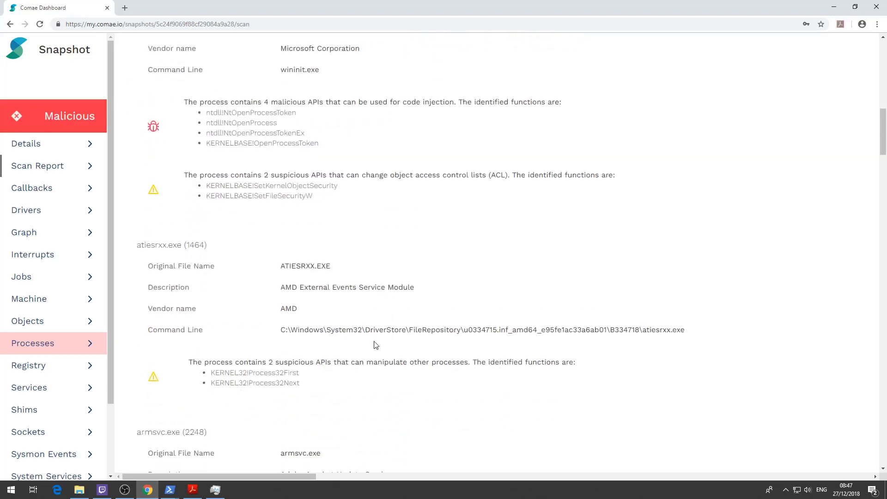
# Examine the suspicious and malicious APIs reported for armsvc.exe (2248), svchost.exe (3660) and atieclxx.exe (4068)
pyautogui.scroll(-1, 338, 319)
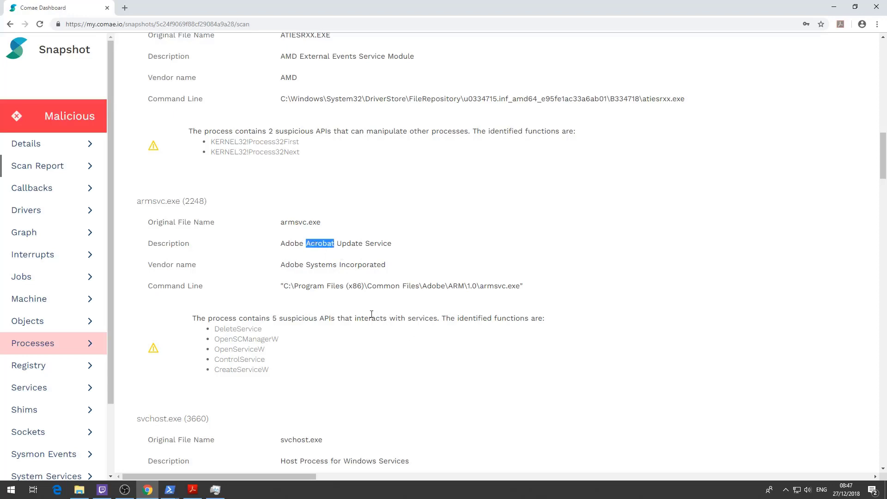
pyautogui.scroll(-3, 362, 319)
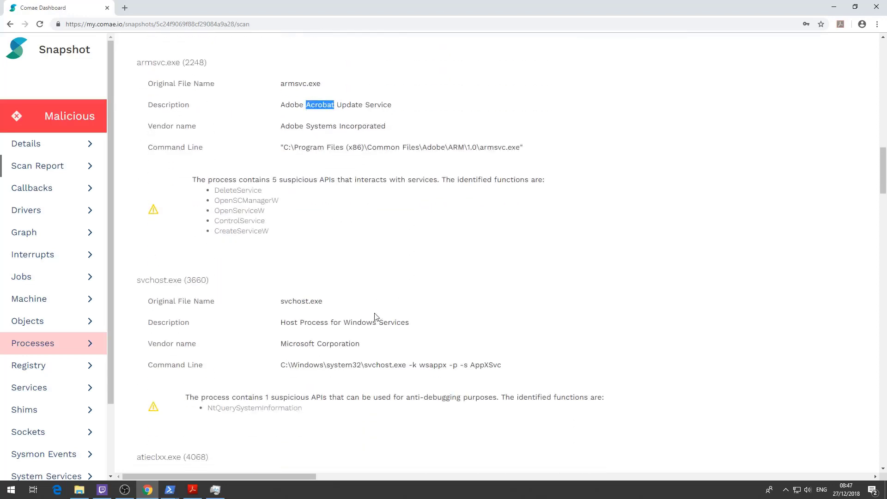
pyautogui.scroll(-4, 326, 303)
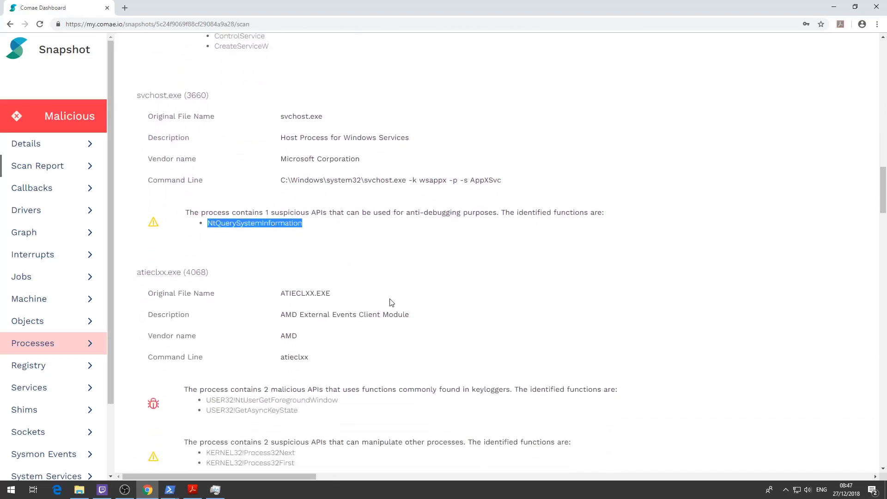
pyautogui.scroll(-4, 393, 300)
pyautogui.scroll(1, 268, 250)
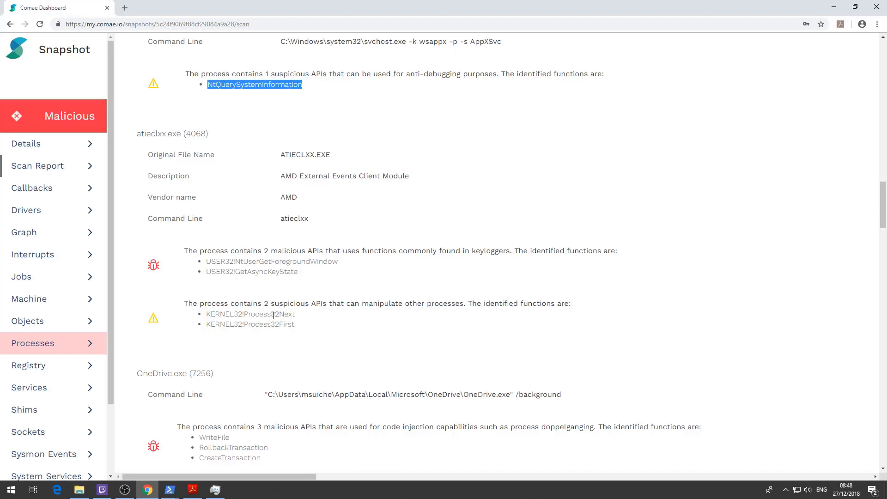
# Read the scan report's findings for OneDrive.exe (7256), the TwitchUI.exe processes and audiodg.exe (5476)
pyautogui.scroll(-3, 309, 338)
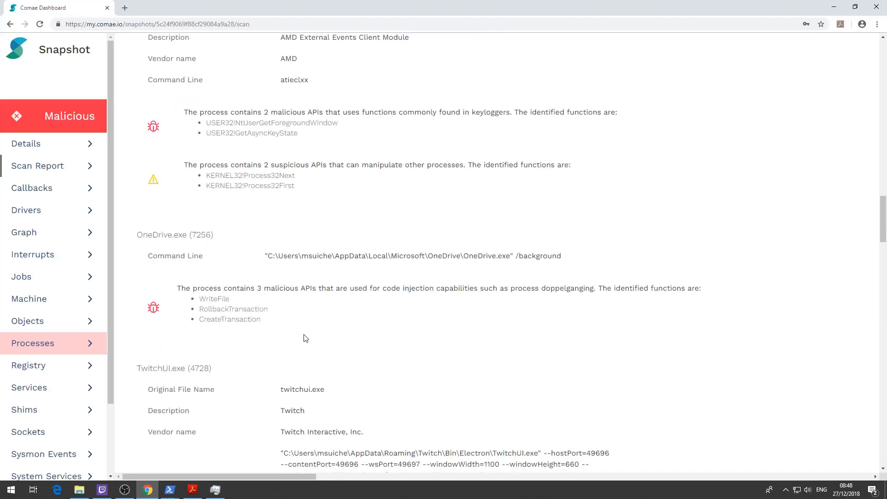
pyautogui.scroll(-4, 328, 300)
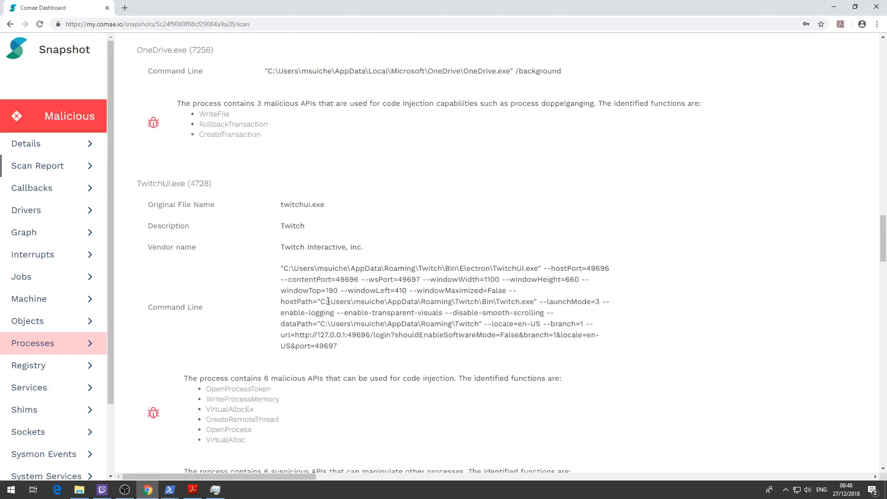
pyautogui.scroll(-4, 251, 229)
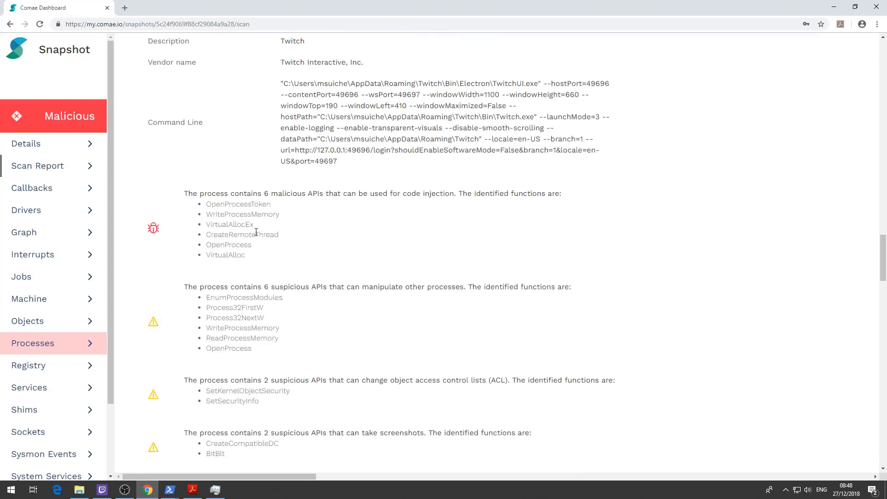
pyautogui.scroll(2, 253, 236)
pyautogui.scroll(-3, 255, 238)
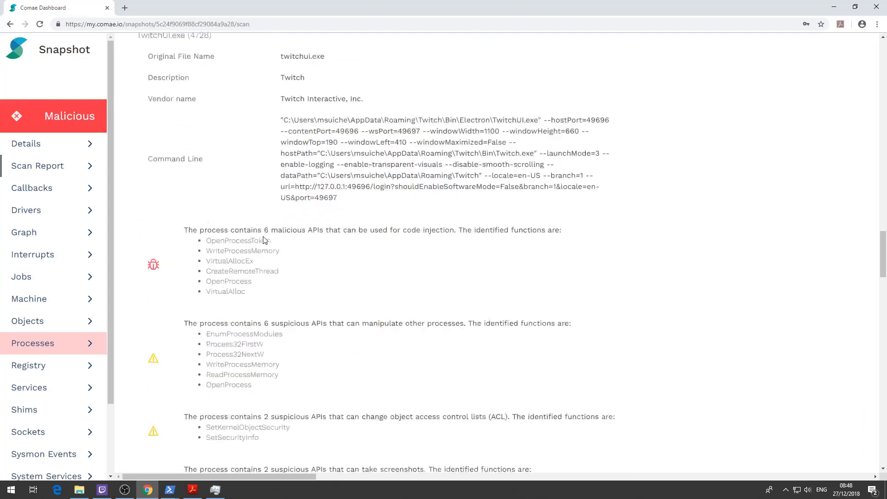
pyautogui.scroll(-6, 264, 236)
pyautogui.scroll(-13, 289, 261)
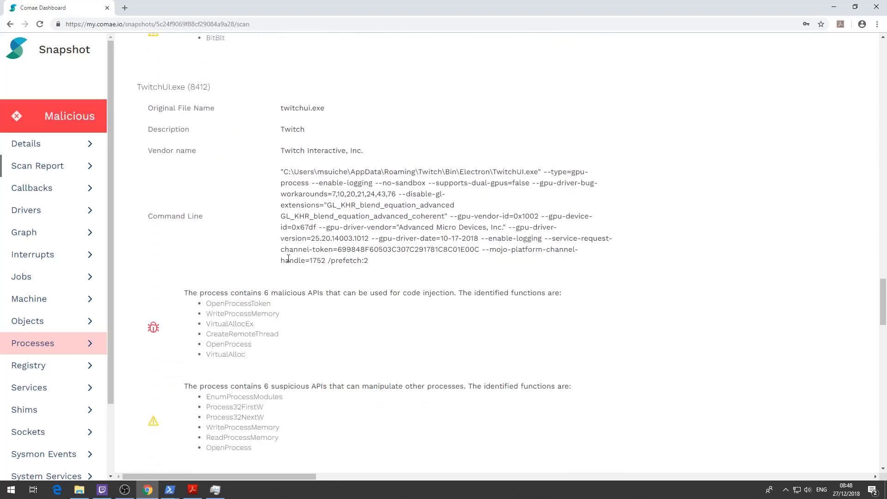
pyautogui.scroll(5, 287, 263)
pyautogui.scroll(-7, 287, 263)
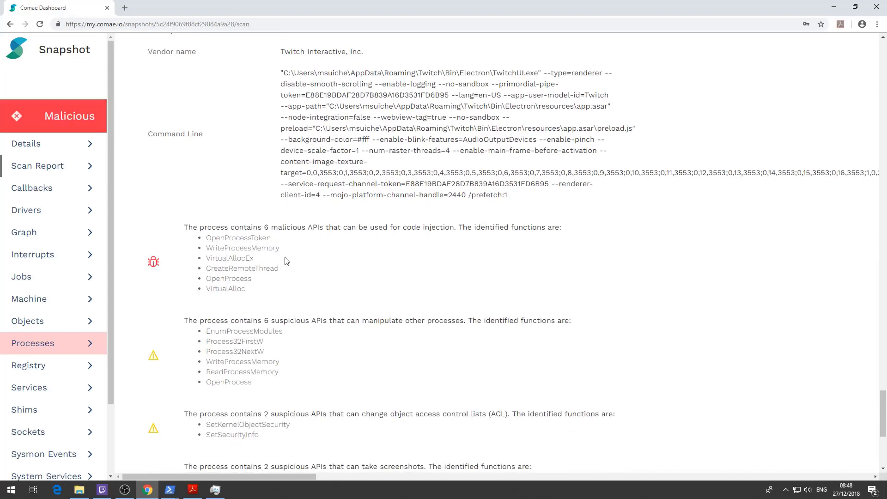
pyautogui.scroll(-6, 285, 261)
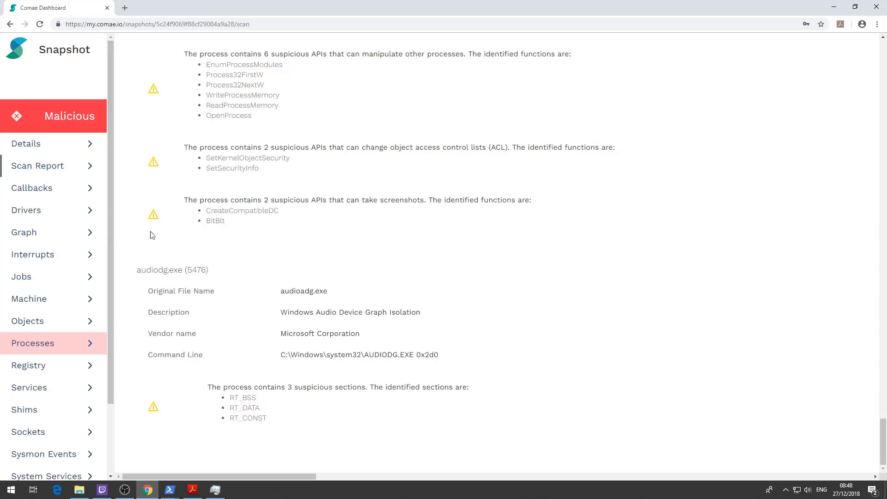
# Return to the dashboard and open the processed Twitch.zip snapshot
pyautogui.click(59, 144)
pyautogui.click(15, 58)
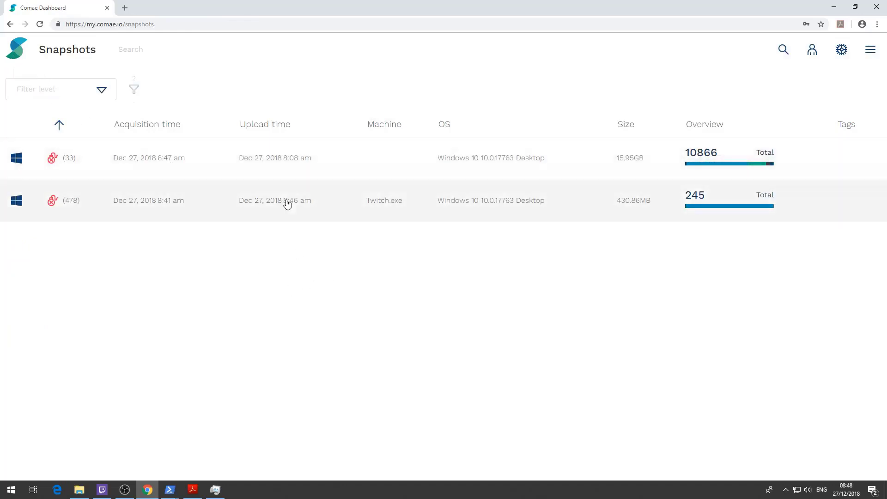
pyautogui.click(17, 49)
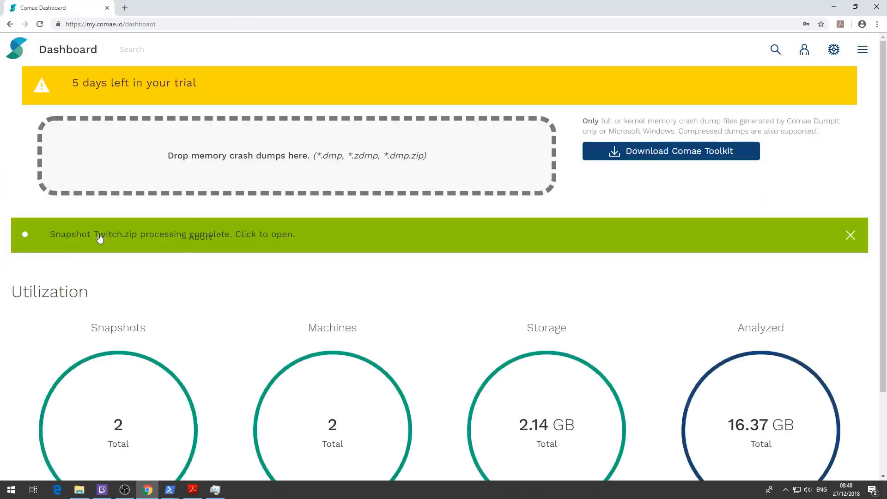
pyautogui.click(272, 241)
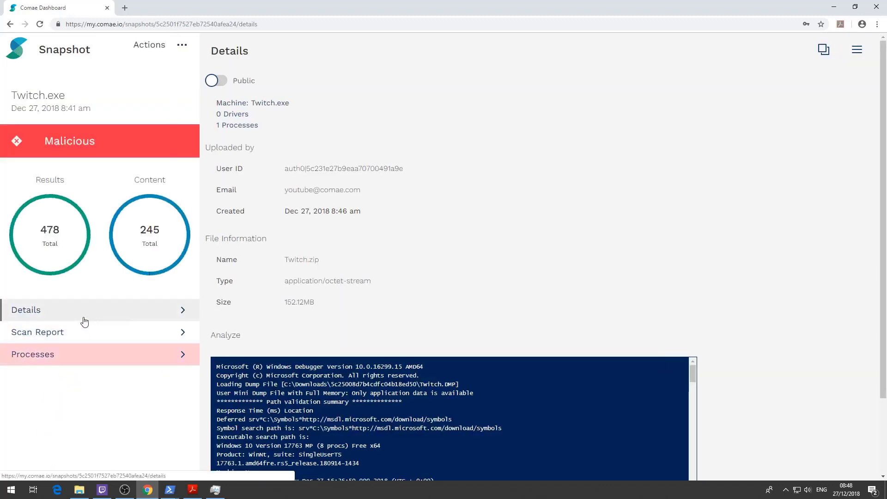
# Open the Twitch.exe process from the snapshot's processes and inspect its command line and image file details
pyautogui.click(80, 358)
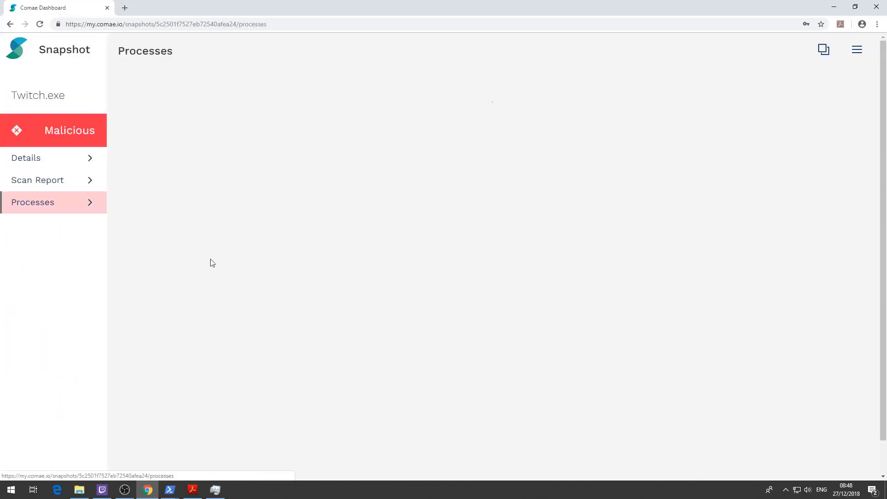
pyautogui.click(227, 144)
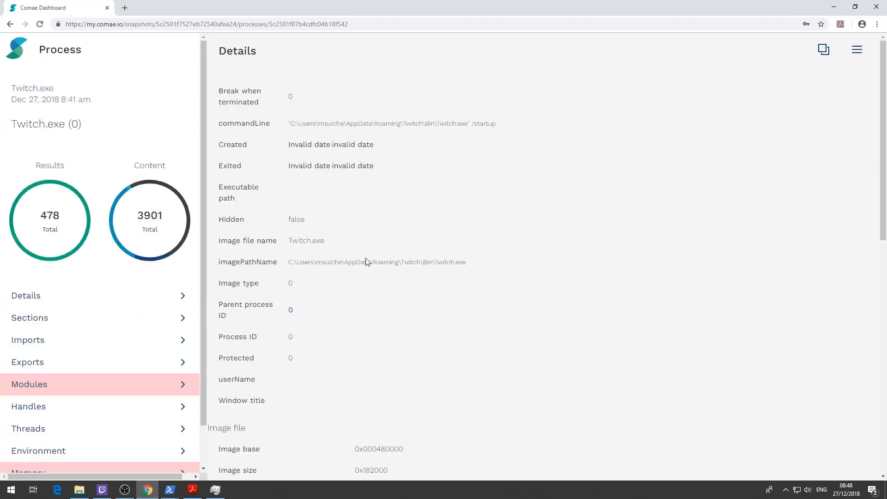
pyautogui.moveTo(242, 123); pyautogui.dragTo(496, 126)
pyautogui.click(496, 126)
pyautogui.scroll(-10, 416, 260)
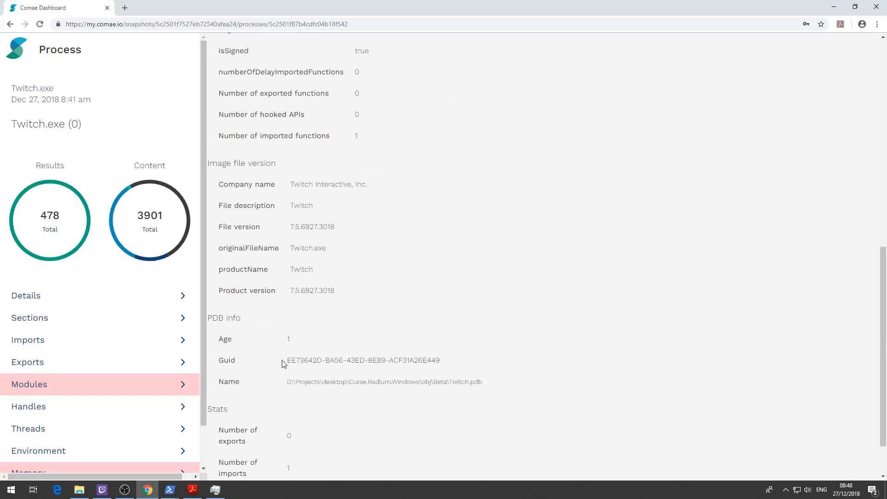
# Examine the PDB GUID, PDB path and stats in the Twitch.exe process details
pyautogui.moveTo(284, 362); pyautogui.dragTo(440, 360)
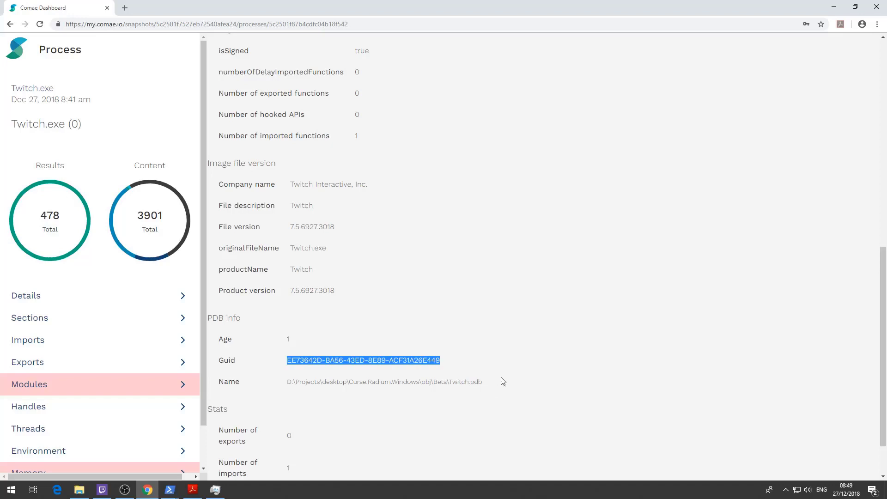
pyautogui.moveTo(501, 381); pyautogui.dragTo(278, 387)
pyautogui.click(324, 379)
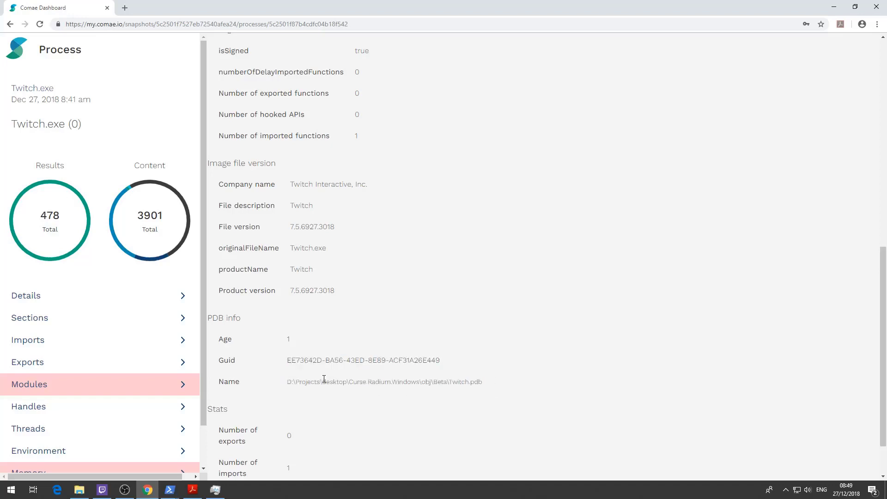
pyautogui.moveTo(296, 380); pyautogui.dragTo(507, 381)
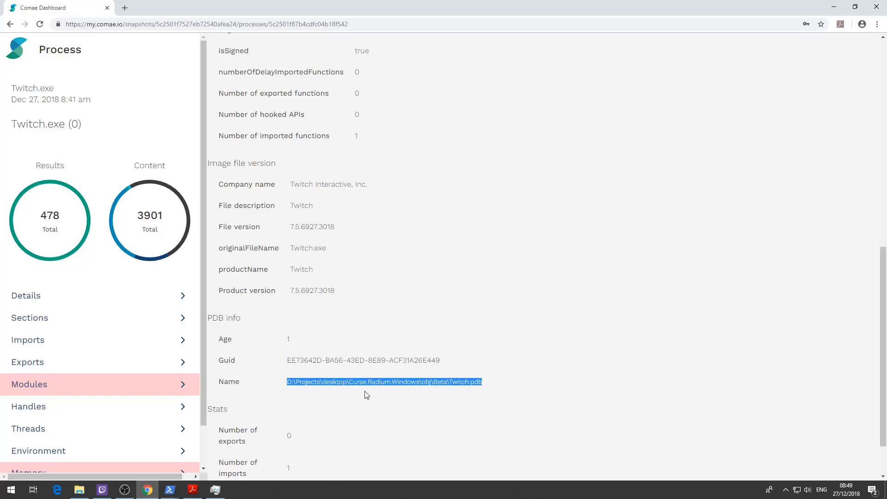
pyautogui.doubleClick(345, 383)
pyautogui.click(509, 364)
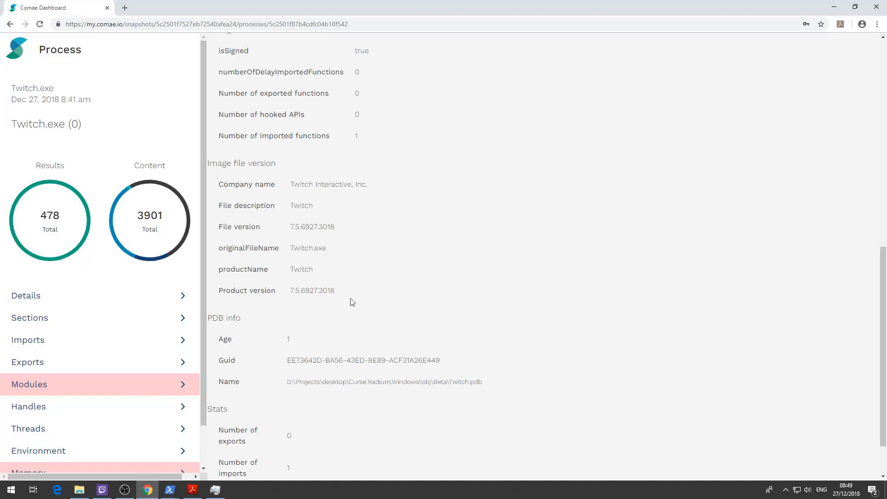
pyautogui.scroll(-2, 391, 321)
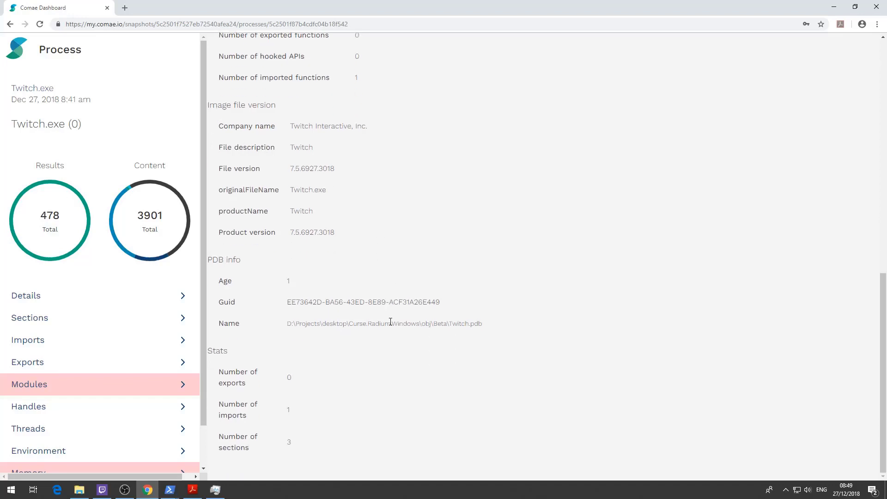
# Open the sections of the Twitch.exe process and highlight the raw MD5 of the .text section
pyautogui.click(62, 319)
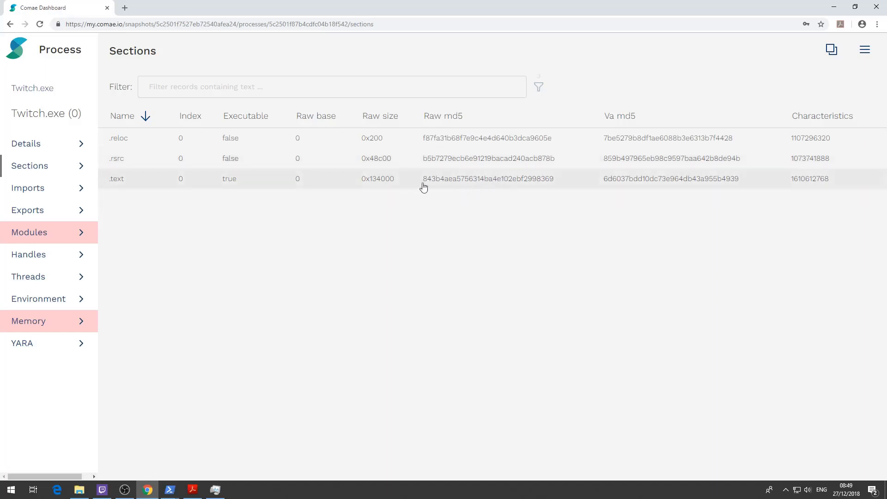
pyautogui.moveTo(559, 180); pyautogui.dragTo(423, 180)
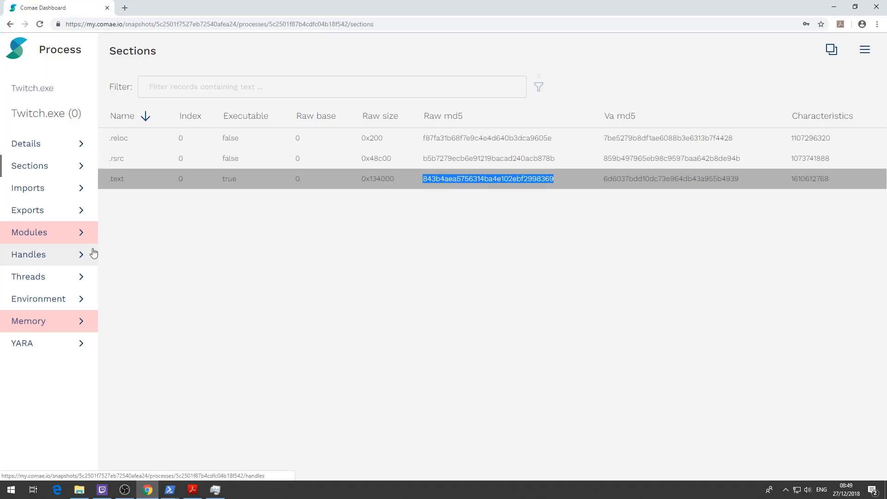
pyautogui.click(201, 214)
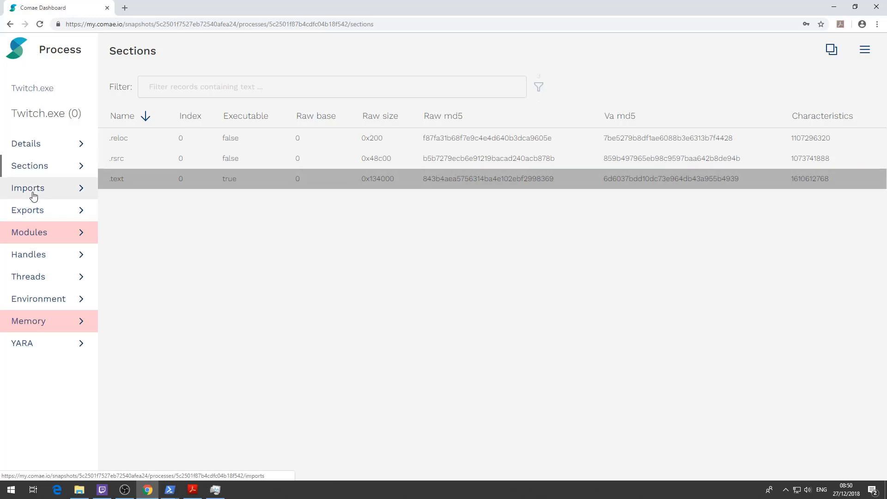
# Check the imports and exports of the Twitch.exe process and look through its flagged modules
pyautogui.click(33, 196)
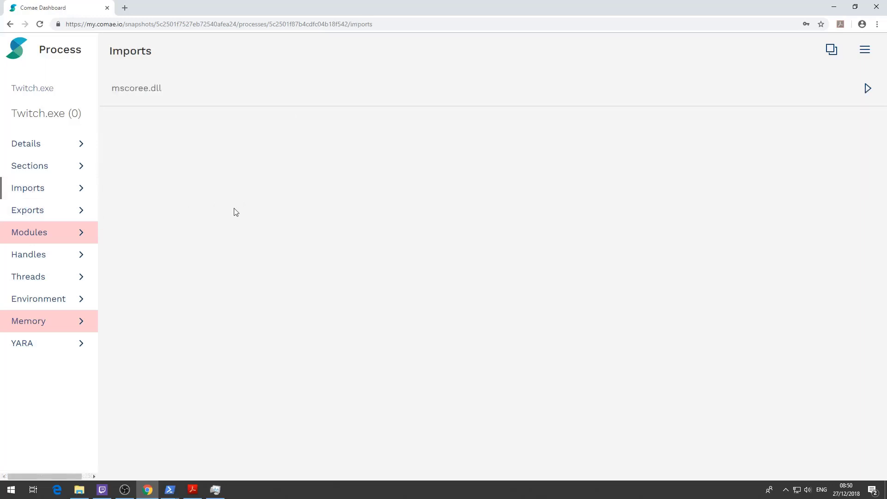
pyautogui.click(44, 214)
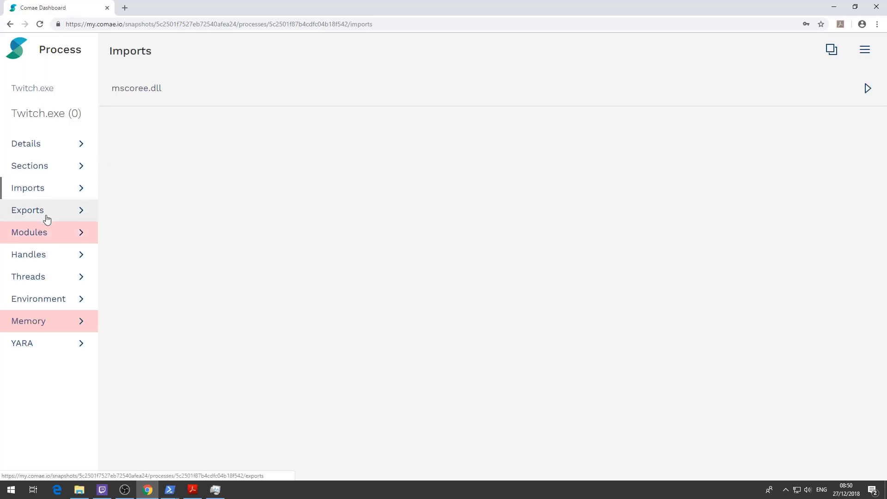
pyautogui.click(59, 234)
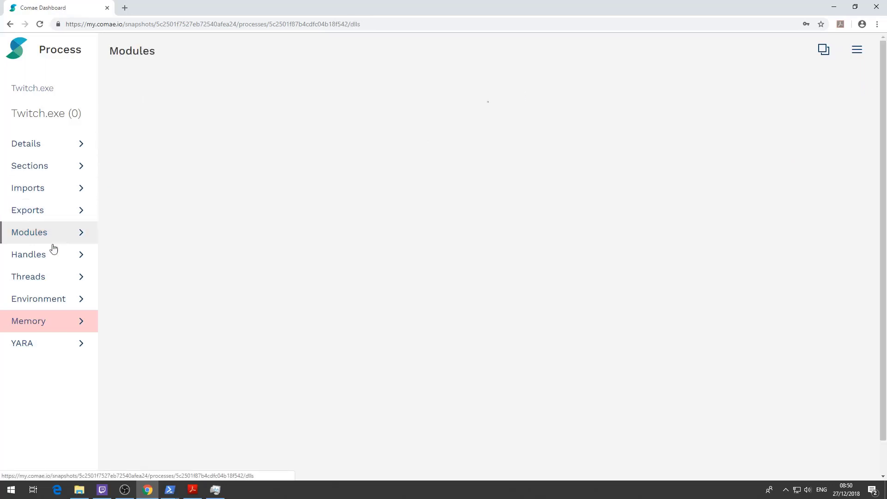
pyautogui.click(57, 325)
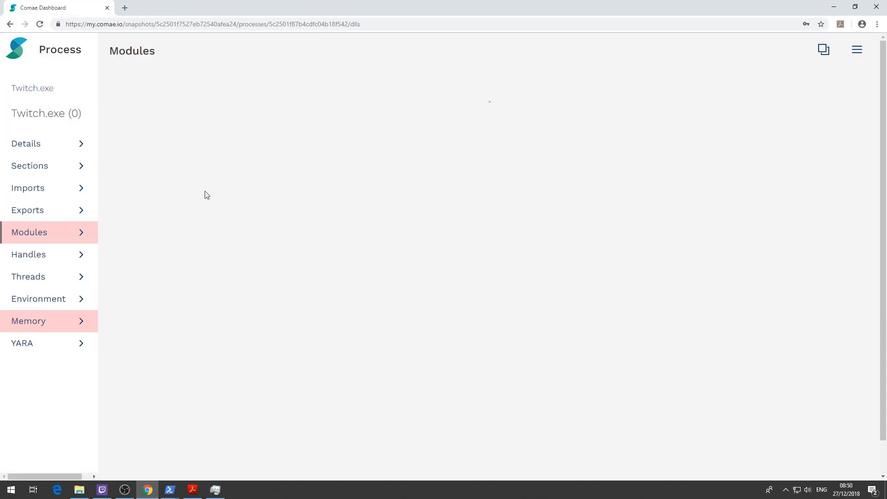
pyautogui.scroll(-10, 192, 208)
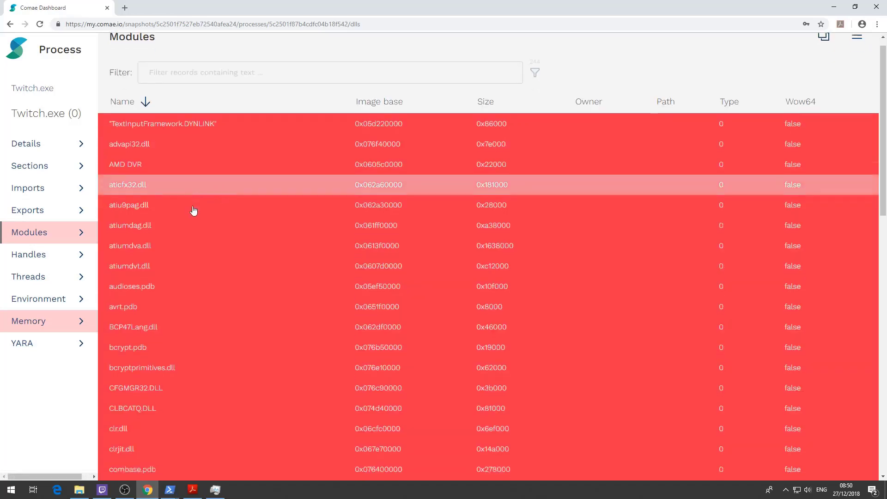
pyautogui.scroll(-15, 118, 252)
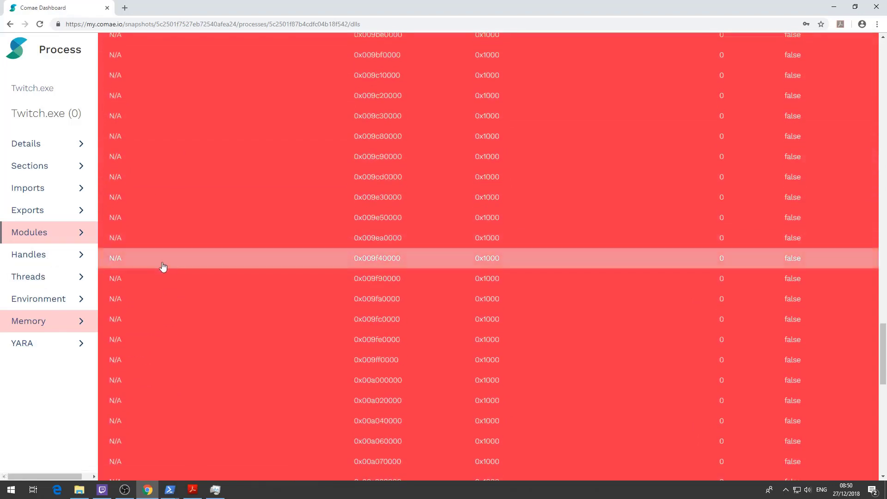
pyautogui.scroll(-10, 124, 267)
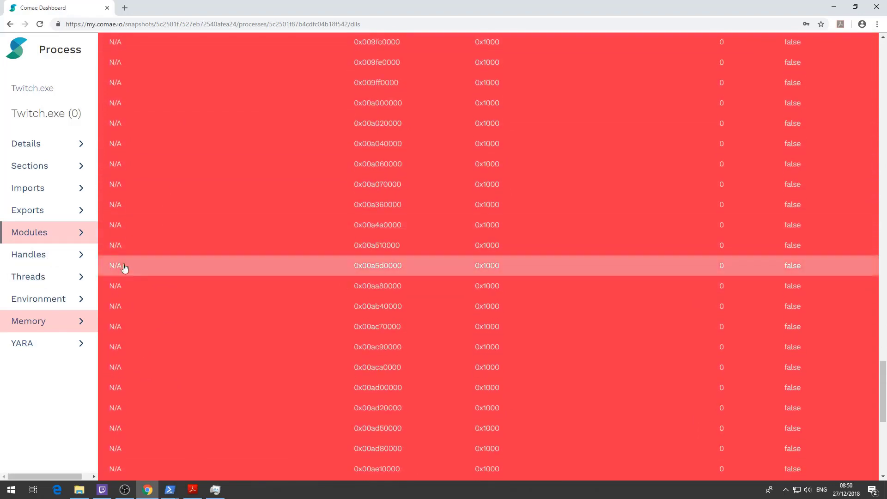
# Open the memory ranges of the Twitch.exe process and review their protections and file paths
pyautogui.click(55, 321)
pyautogui.scroll(15, 227, 229)
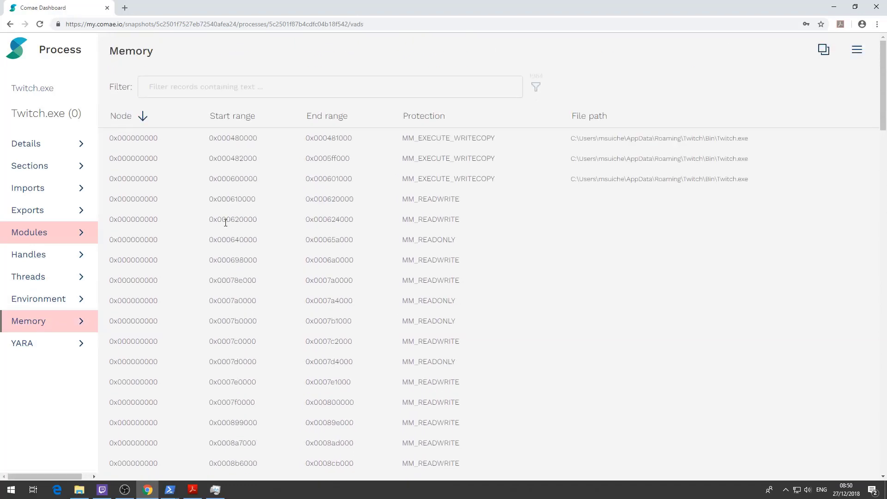
pyautogui.scroll(-10, 200, 220)
# Open the YARA matches of the Twitch.exe process and examine their identifiers, matched strings and descriptions
pyautogui.click(40, 343)
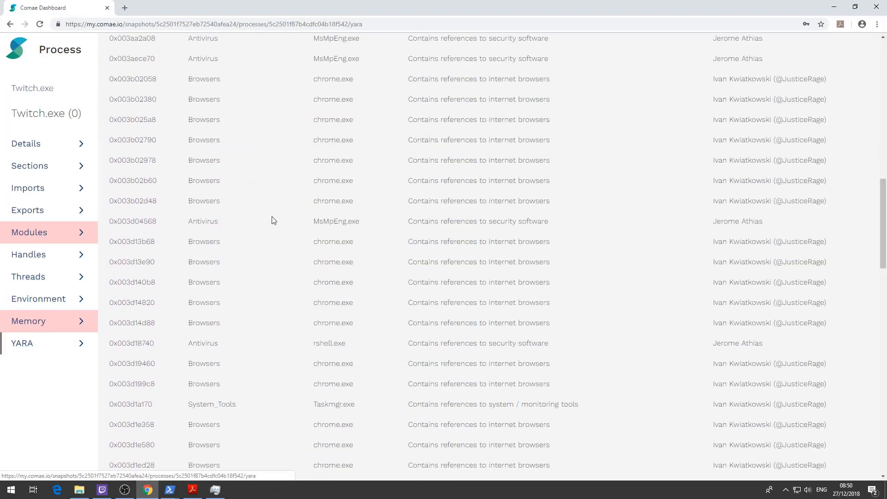
pyautogui.scroll(10, 274, 218)
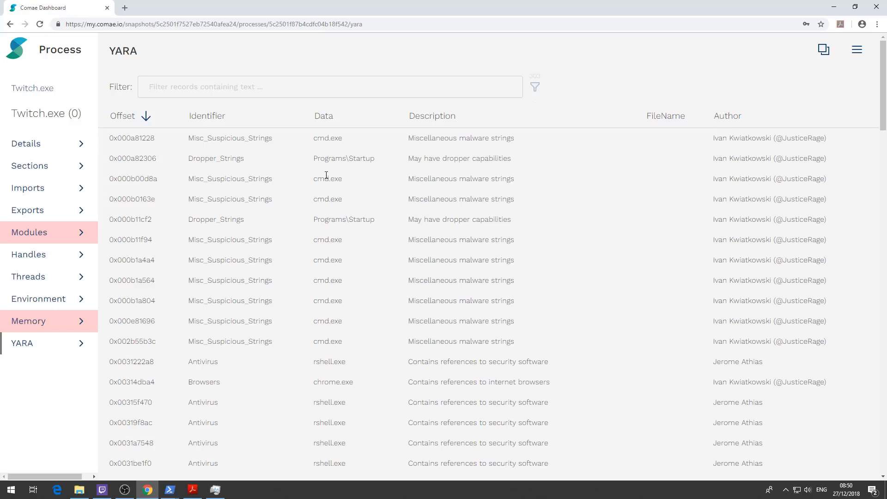
pyautogui.scroll(-20, 369, 180)
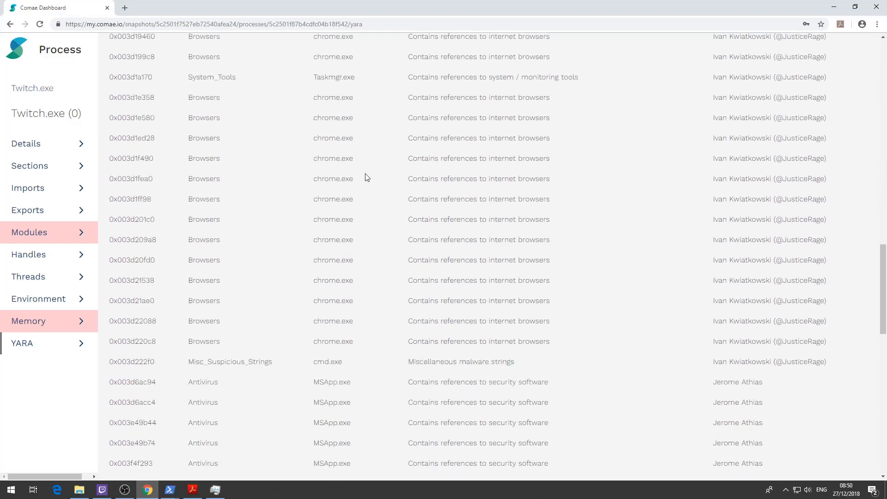
pyautogui.scroll(-15, 367, 178)
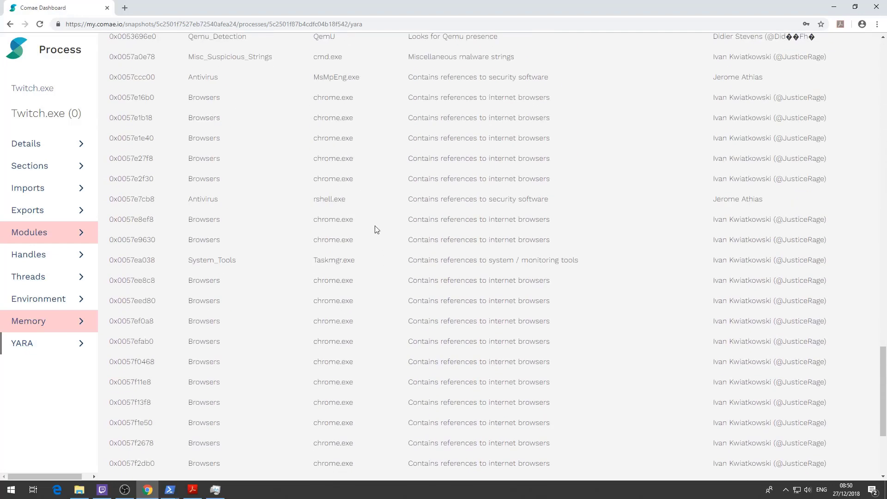
pyautogui.moveTo(354, 281); pyautogui.dragTo(313, 281)
pyautogui.scroll(-4, 334, 277)
pyautogui.scroll(-6, 349, 302)
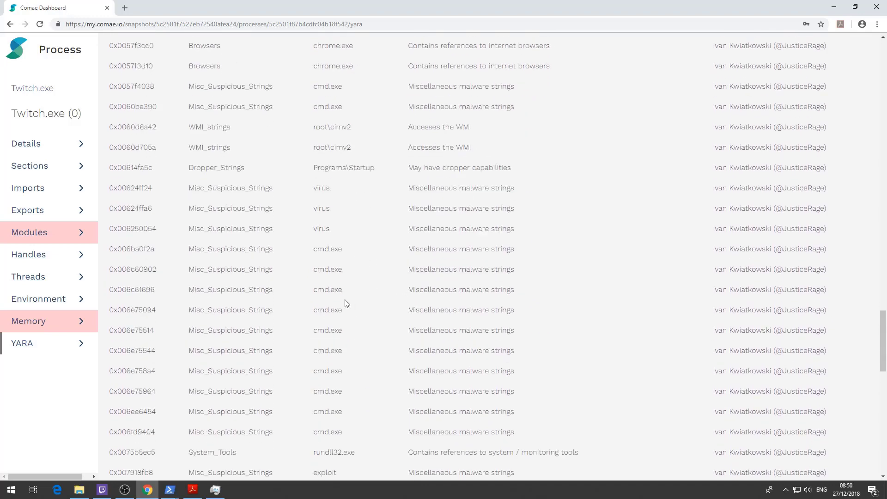
pyautogui.scroll(-3, 340, 277)
pyautogui.scroll(-10, 364, 314)
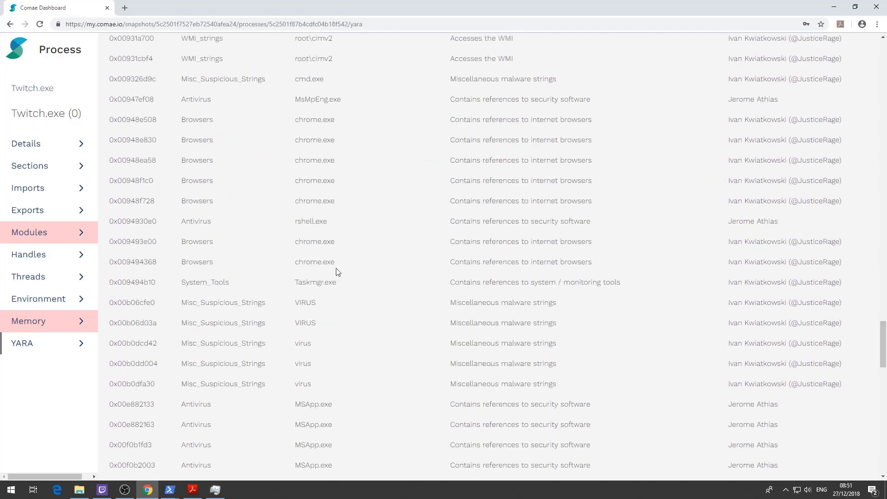
# Read through the remaining YARA matches of the Twitch.exe process, including the suspicious strings, dropper and virtualization detection entries
pyautogui.scroll(-5, 337, 271)
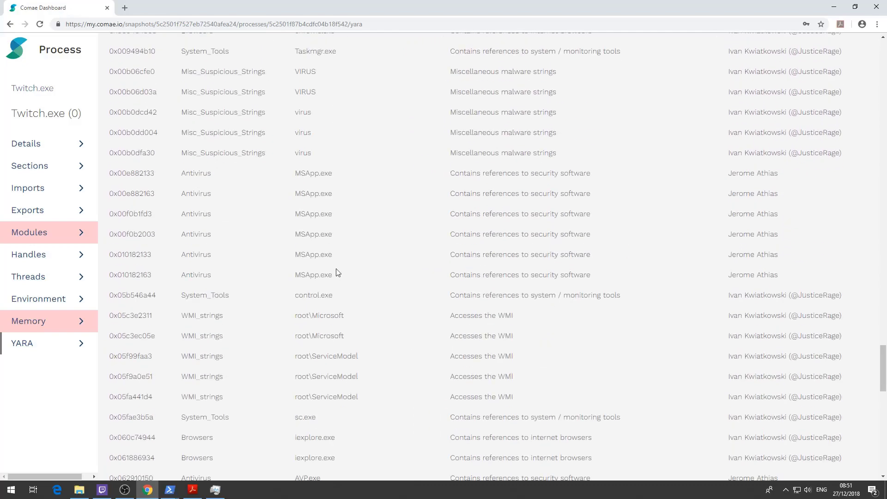
pyautogui.scroll(-6, 338, 272)
pyautogui.scroll(-10, 338, 270)
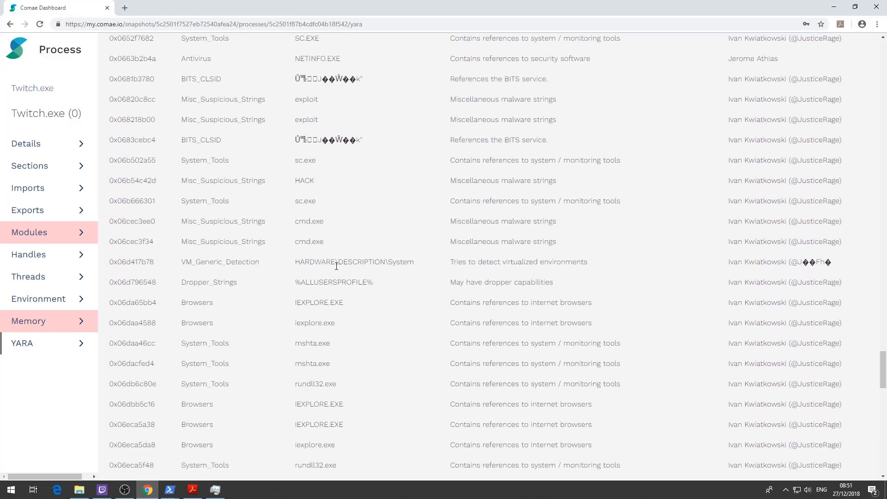
pyautogui.scroll(-15, 356, 268)
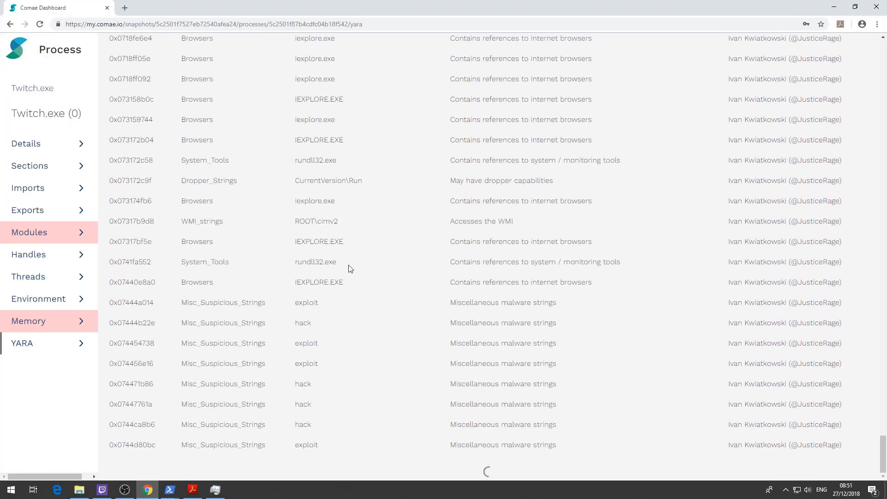
pyautogui.scroll(-15, 351, 269)
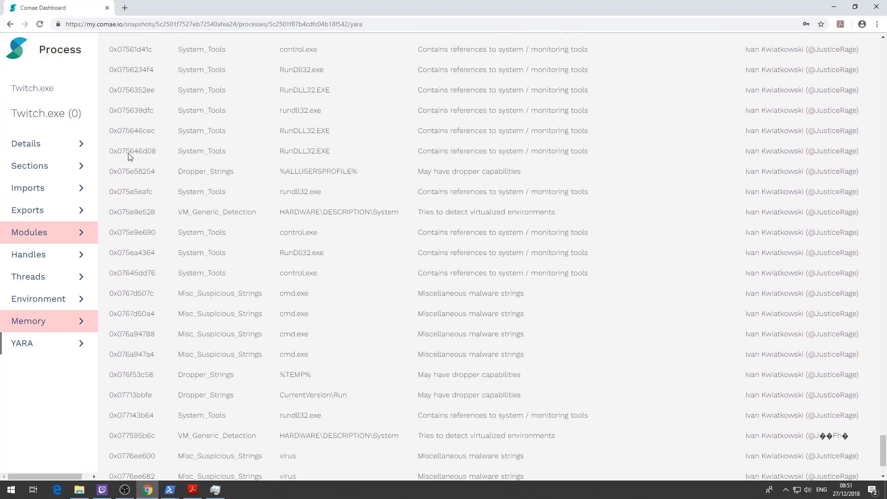
# Open the scan report of the Twitch.exe snapshot and review its summary and injected DLL findings
pyautogui.click(11, 56)
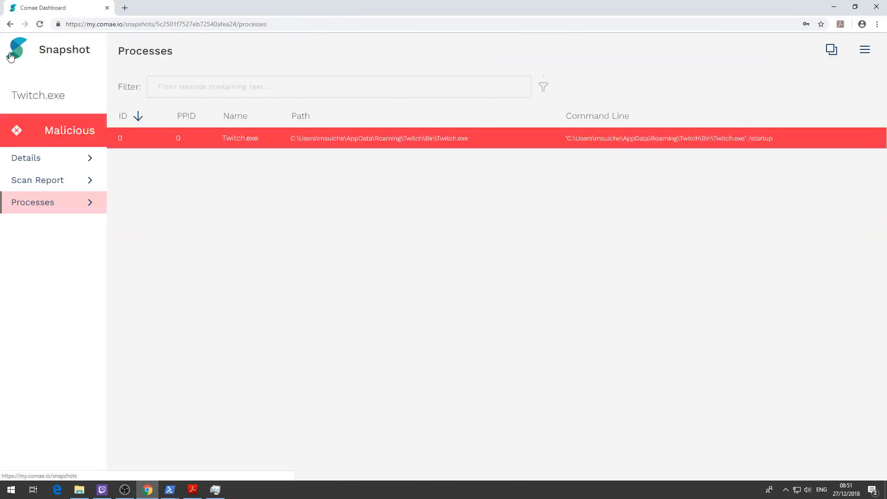
pyautogui.click(70, 180)
pyautogui.scroll(-10, 402, 210)
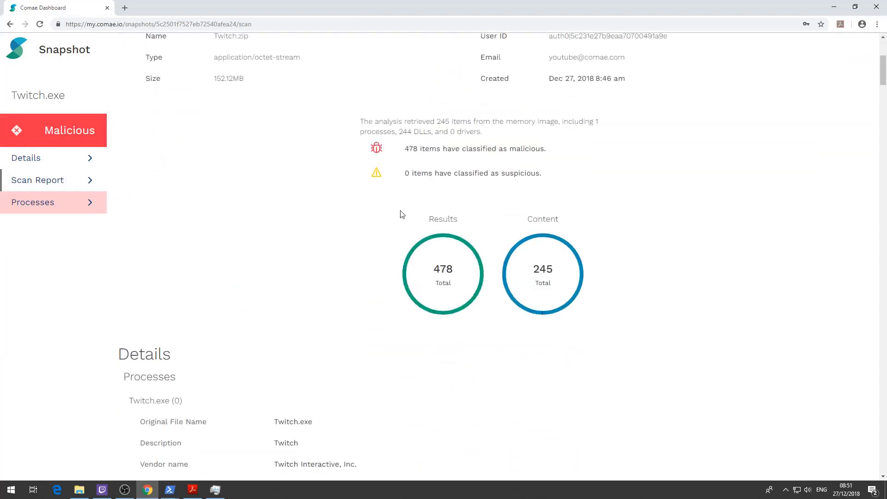
pyautogui.scroll(-20, 394, 210)
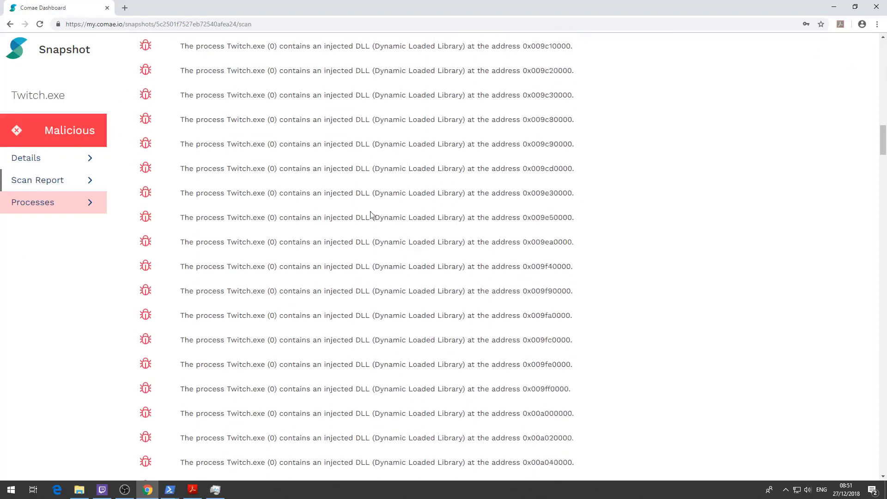
pyautogui.scroll(-20, 364, 212)
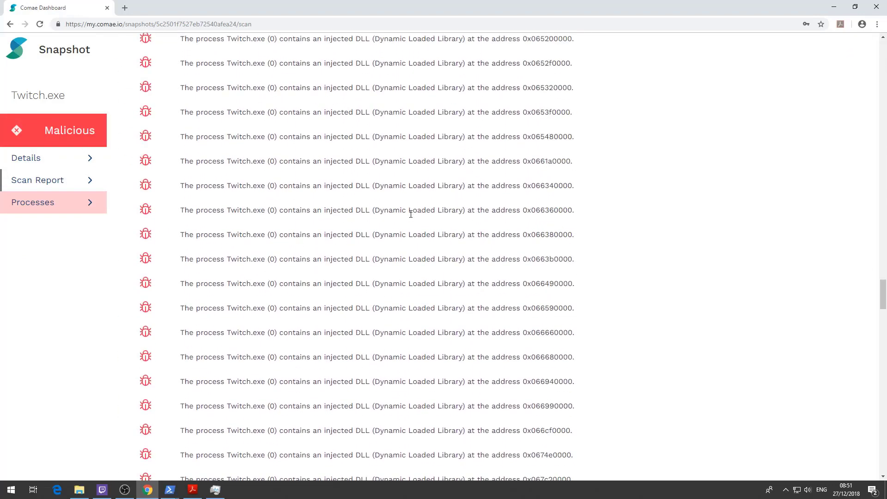
pyautogui.moveTo(882, 309); pyautogui.dragTo(839, 79)
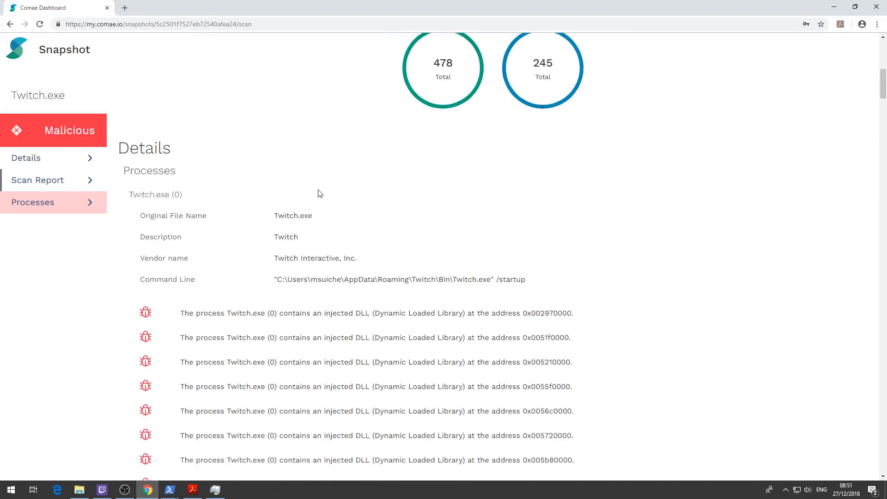
# Open the atiumdag.dll module of the Twitch.exe process and review its image file, version and PDB details
pyautogui.click(43, 202)
pyautogui.click(202, 144)
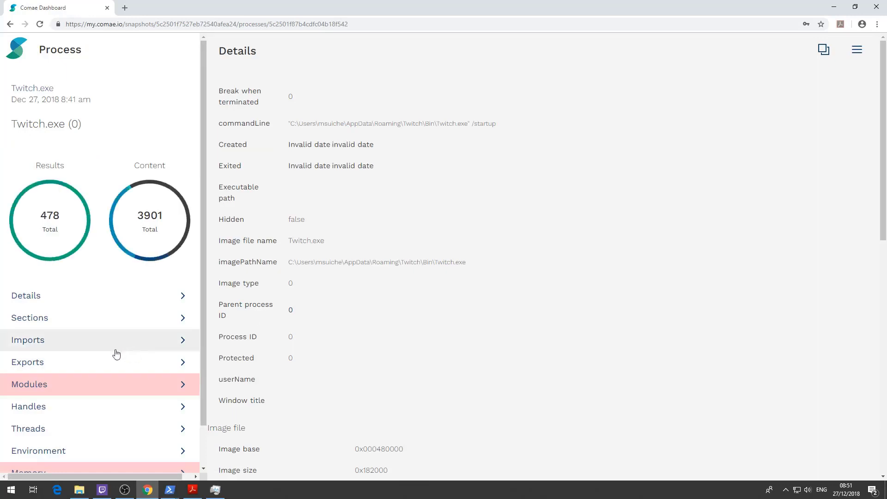
pyautogui.click(121, 388)
pyautogui.click(326, 245)
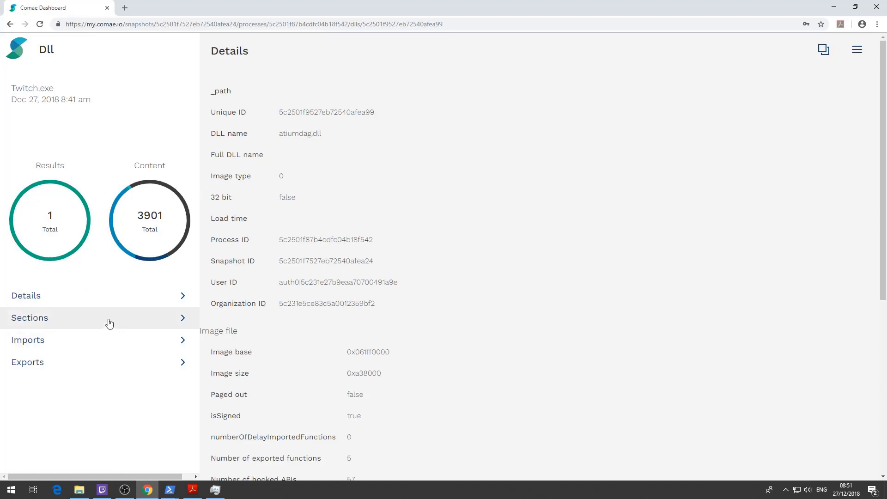
pyautogui.scroll(-6, 351, 304)
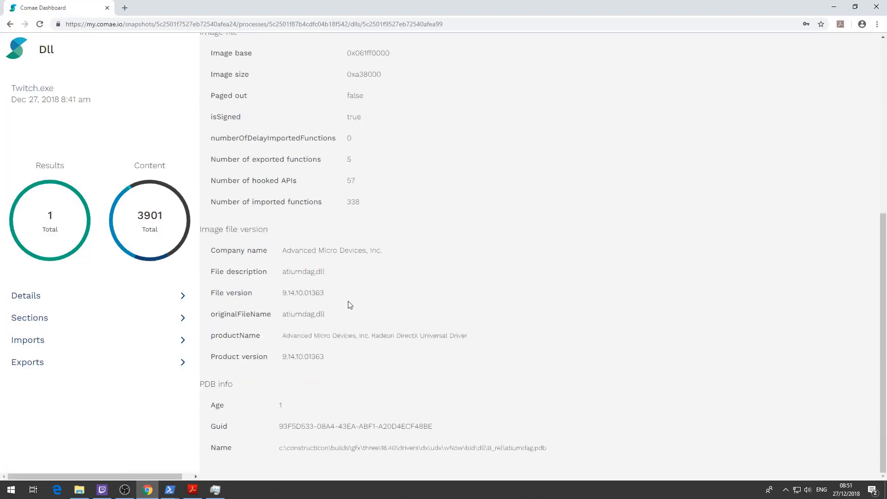
pyautogui.scroll(6, 351, 314)
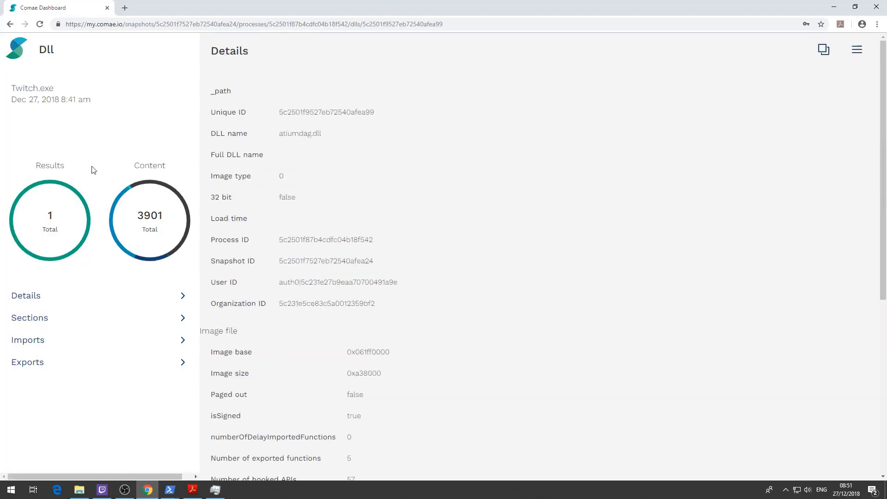
# Look through the flagged modules of the Twitch.exe process again and return to the snapshots list
pyautogui.click(9, 25)
pyautogui.scroll(-10, 382, 242)
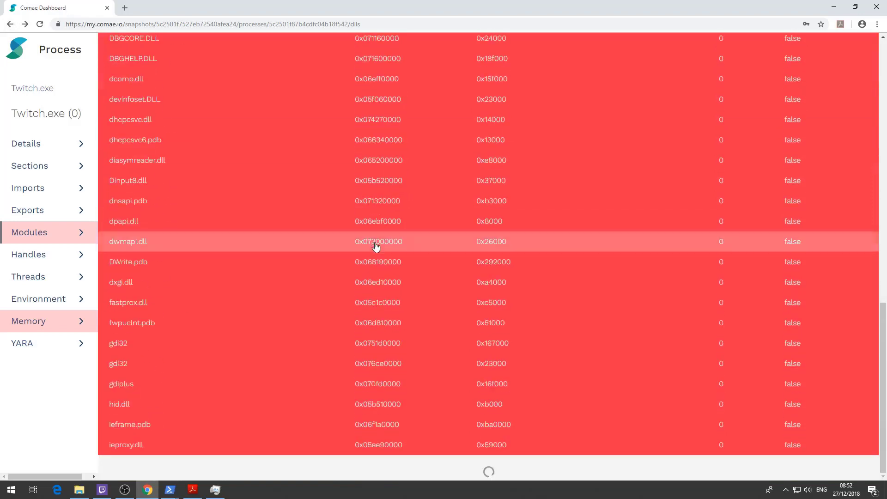
pyautogui.click(21, 92)
pyautogui.click(12, 56)
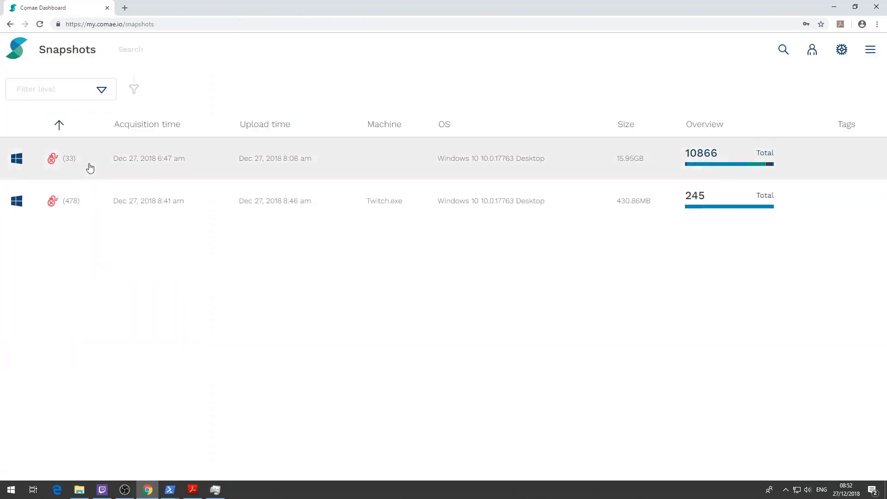
# Open the snapshot acquired Dec 27, 2018 6:47 am and view the details of its lsass.exe process
pyautogui.click(121, 163)
pyautogui.scroll(-5, 123, 402)
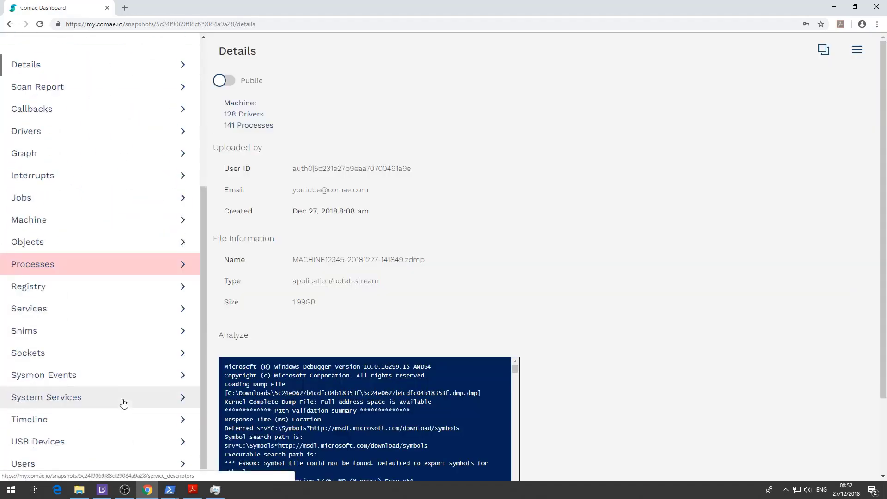
pyautogui.click(76, 265)
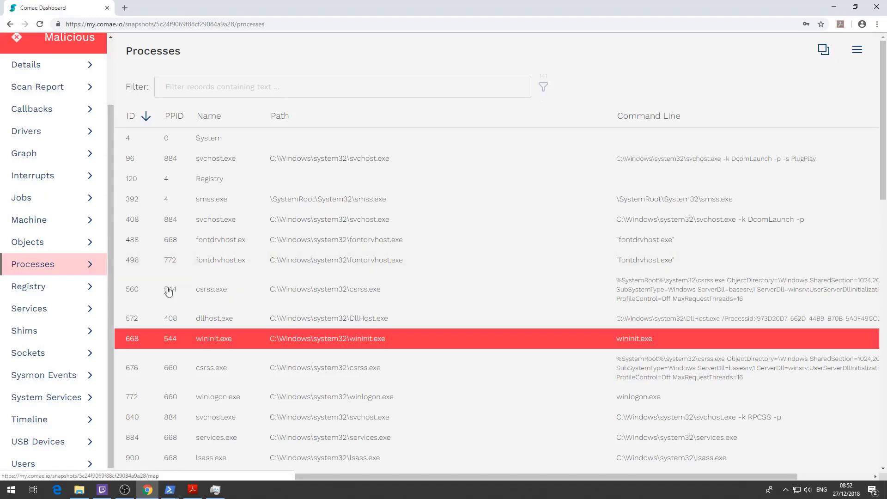
pyautogui.scroll(-3, 277, 397)
pyautogui.click(234, 328)
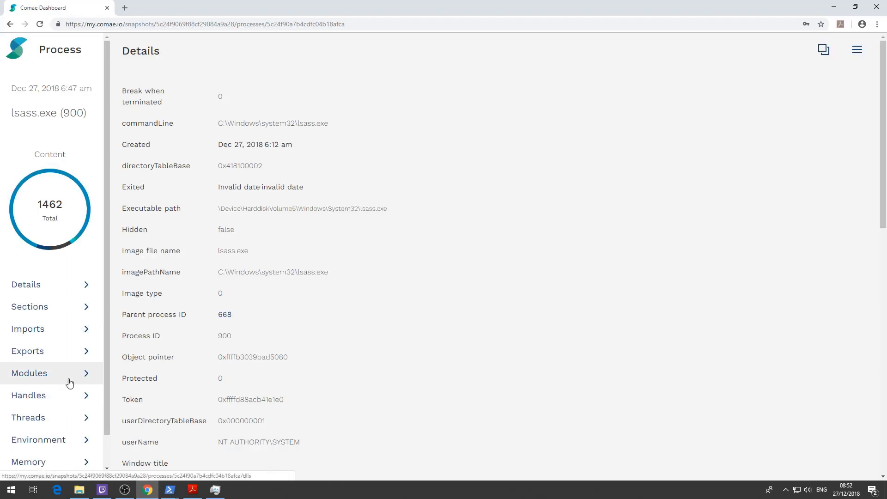
# Look through the modules of the lsass.exe process and open the details of msv1_0.dll
pyautogui.click(69, 376)
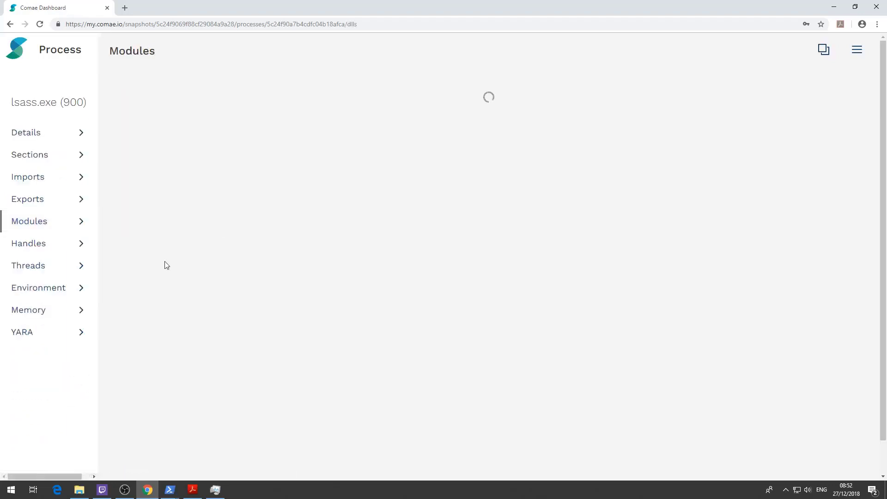
pyautogui.scroll(-10, 289, 236)
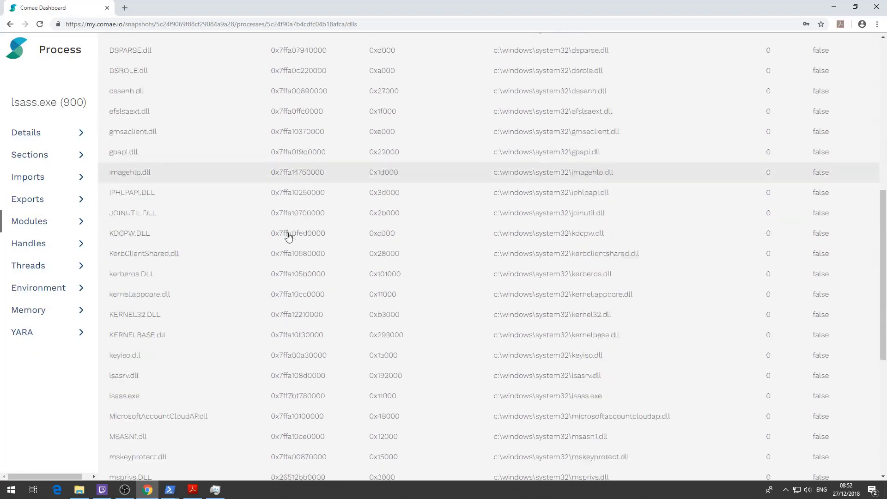
pyautogui.scroll(-5, 278, 237)
pyautogui.click(277, 247)
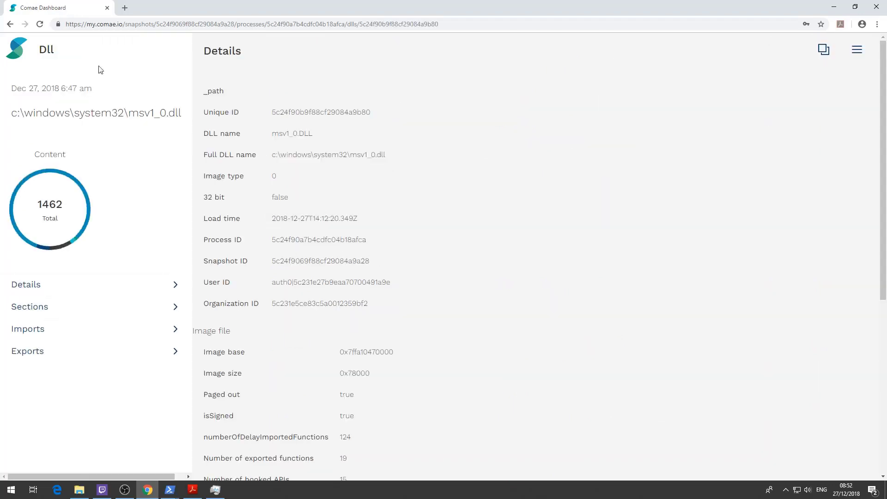
# Return to the snapshots list and reopen the 6:47 am snapshot to look over its analysis categories
pyautogui.click(25, 53)
pyautogui.click(20, 60)
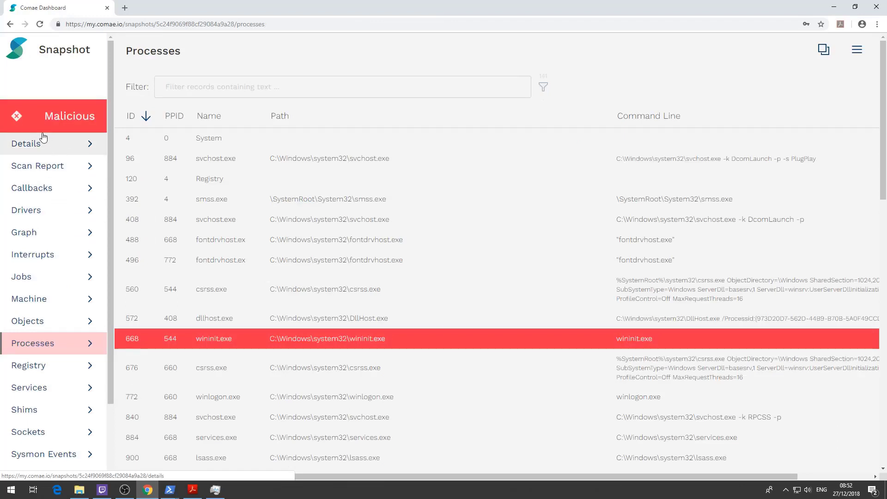
pyautogui.click(20, 55)
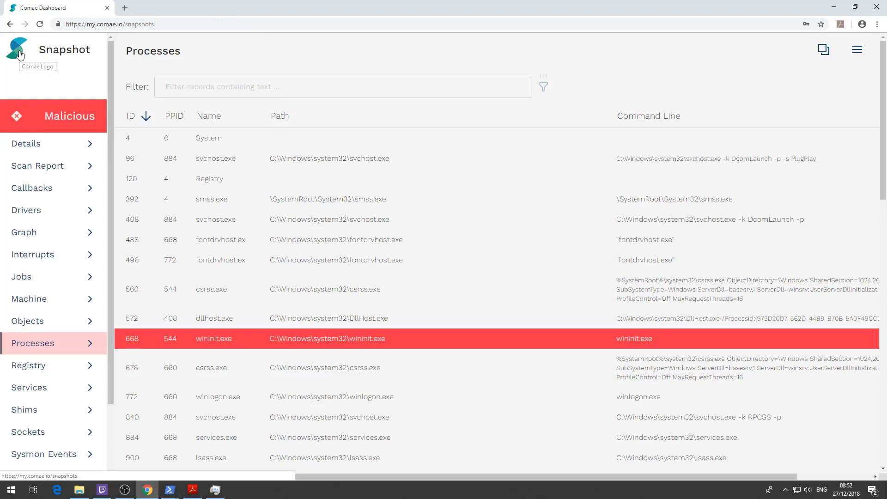
pyautogui.click(192, 167)
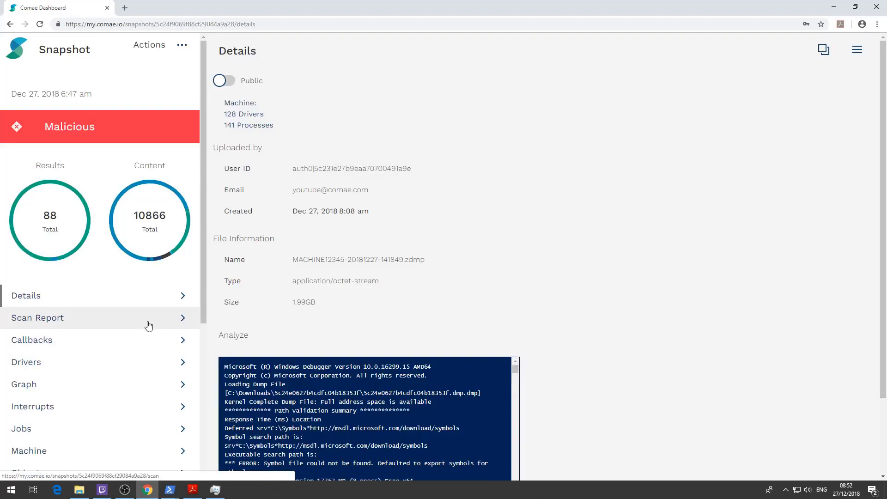
pyautogui.scroll(-3, 148, 326)
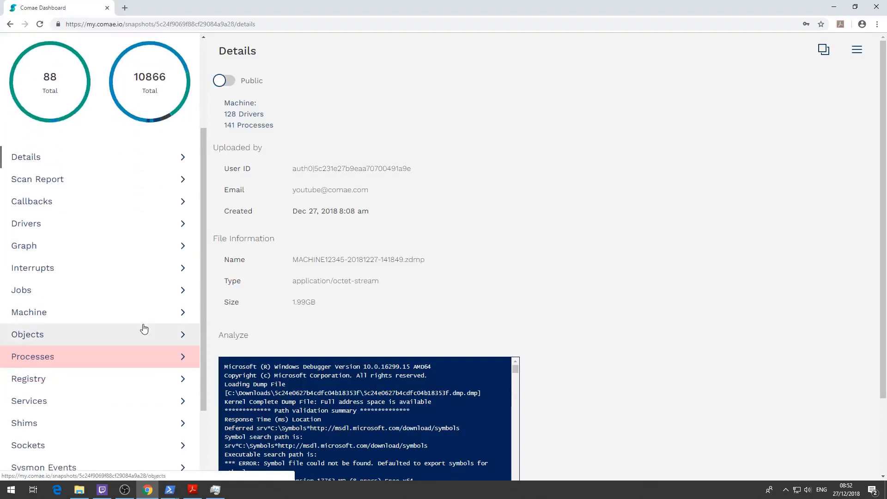
pyautogui.scroll(3, 94, 213)
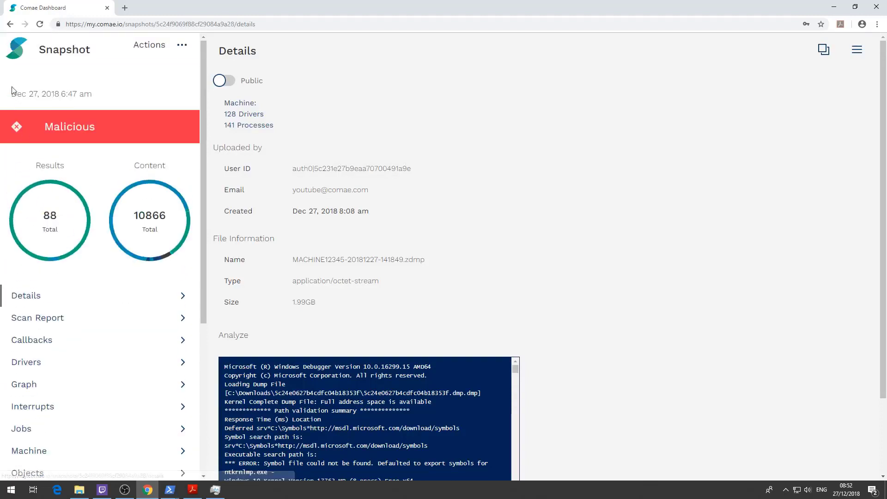
# Go back to the snapshots list and open the process list of the Twitch.exe snapshot
pyautogui.click(15, 63)
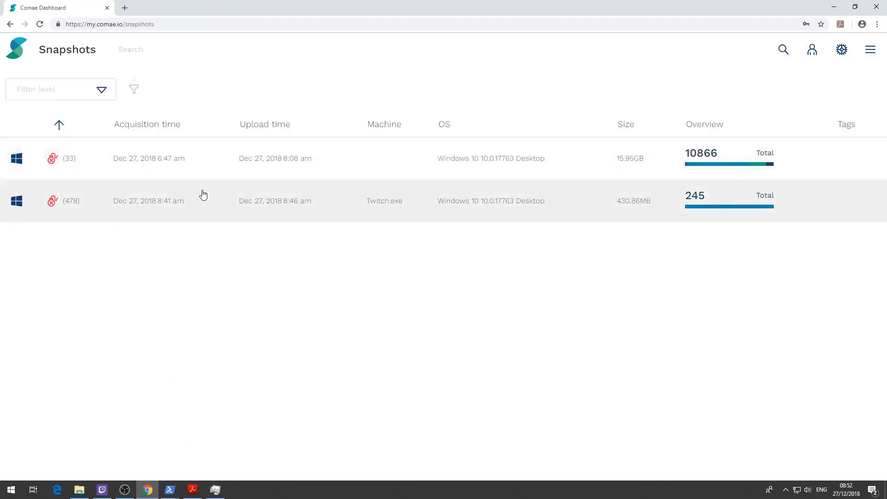
pyautogui.click(176, 210)
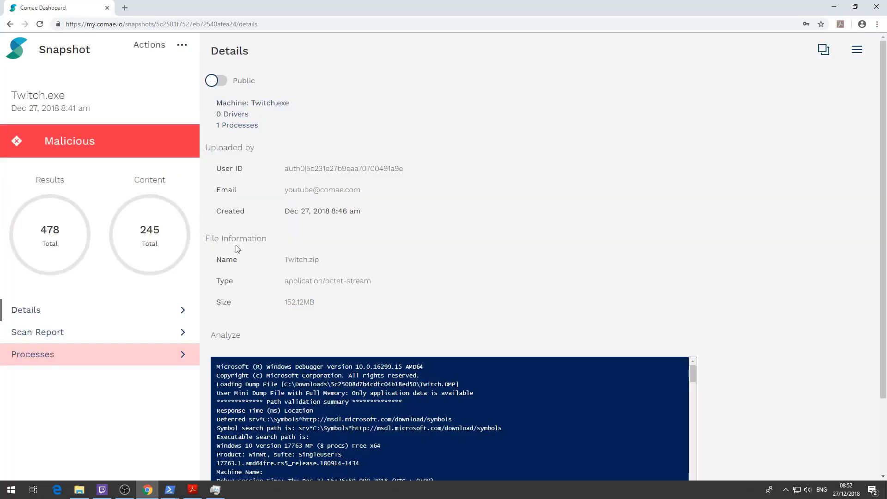
pyautogui.click(143, 360)
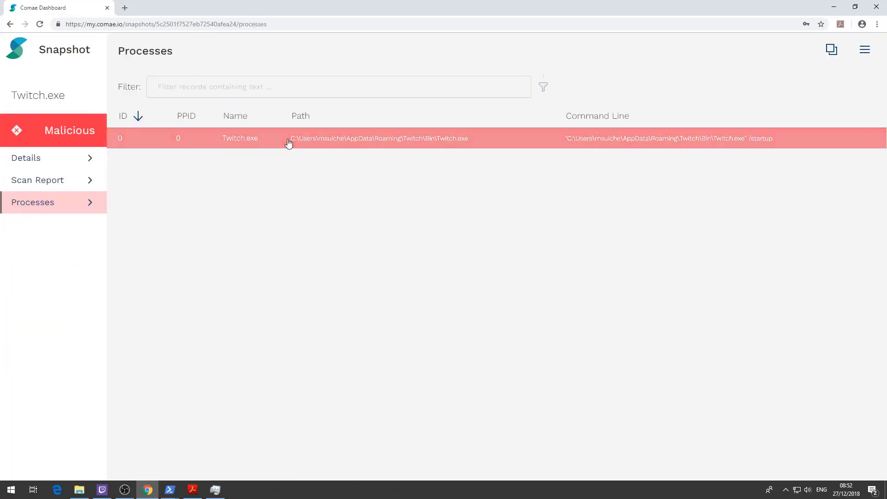
# Return to the snapshots list and switch to the New Features slide in the PDF reader
pyautogui.click(8, 48)
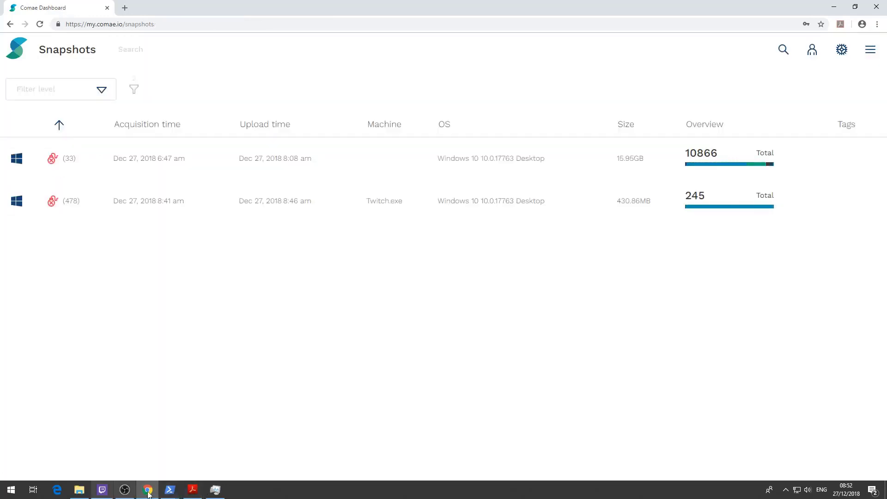
pyautogui.click(193, 490)
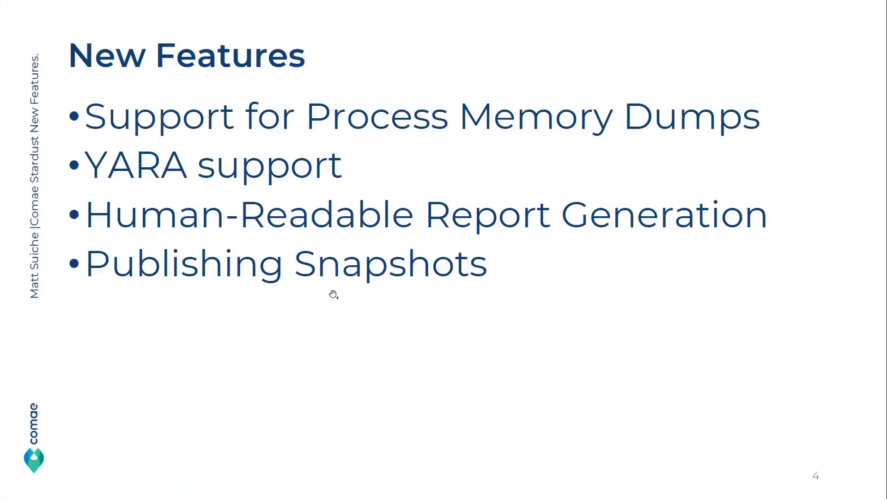